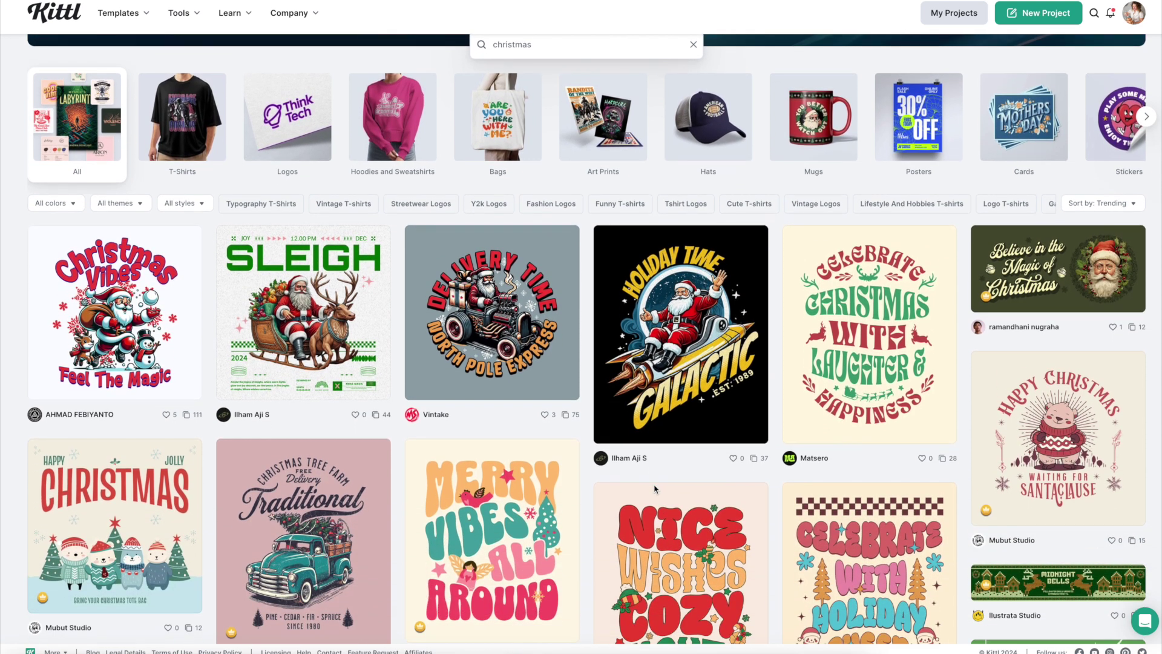
Browse the Christmas template results for design ideas
scroll(654, 489, "down", 5)
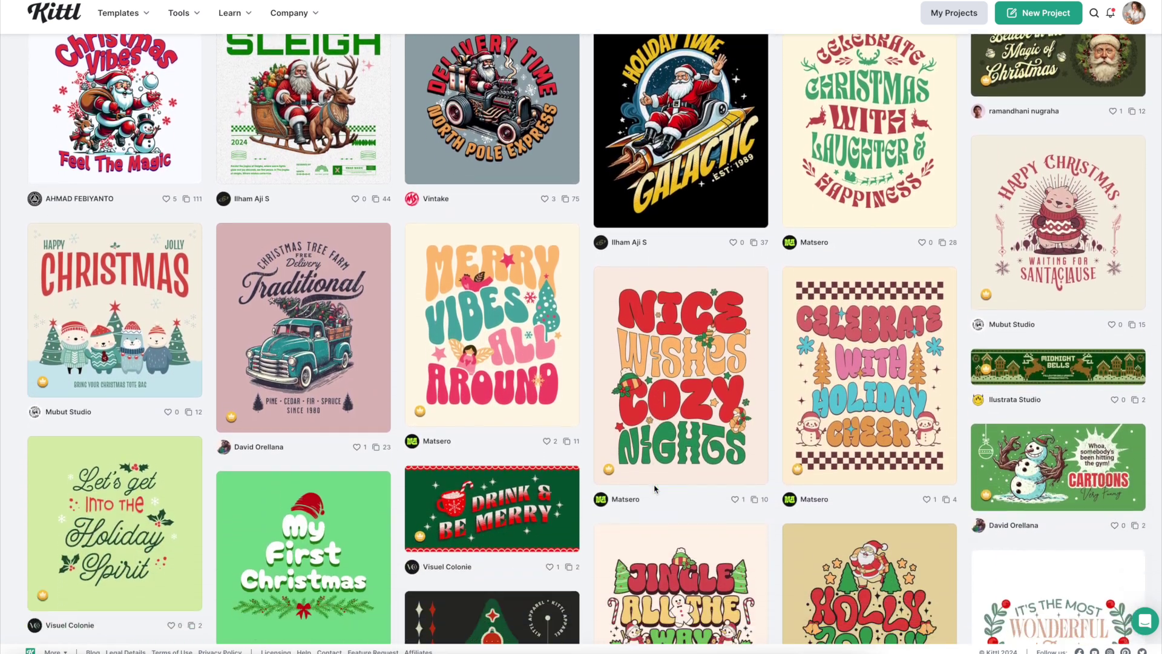
scroll(655, 489, "down", 6)
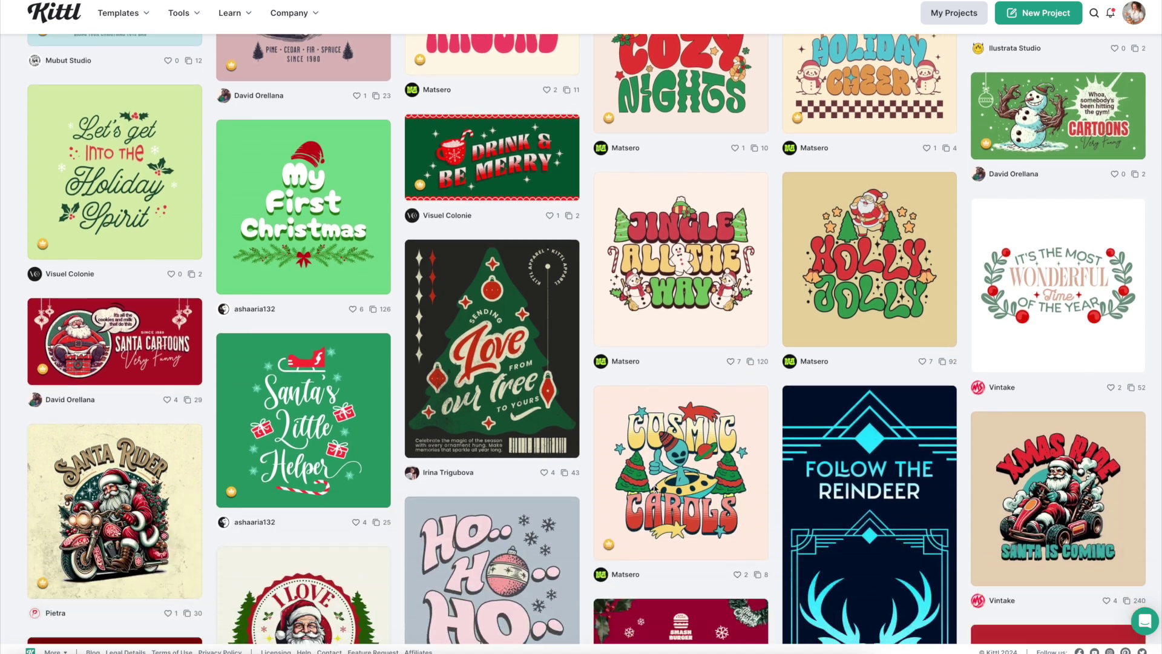
scroll(655, 489, "down", 2)
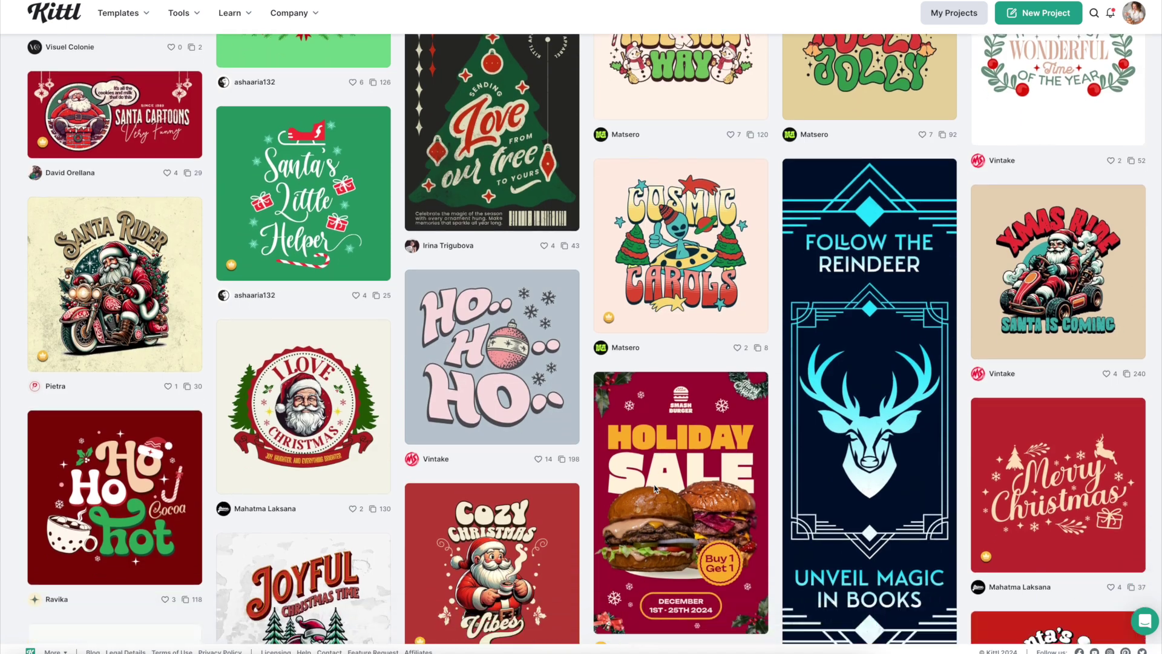
scroll(654, 489, "up", 5)
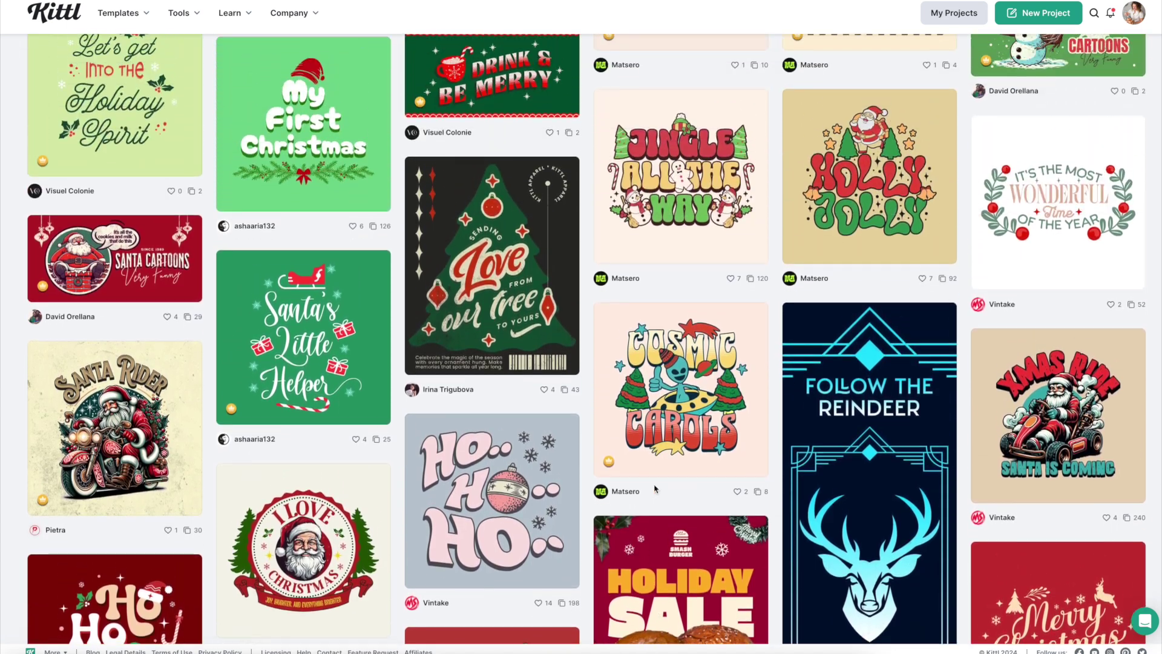
scroll(654, 489, "up", 2)
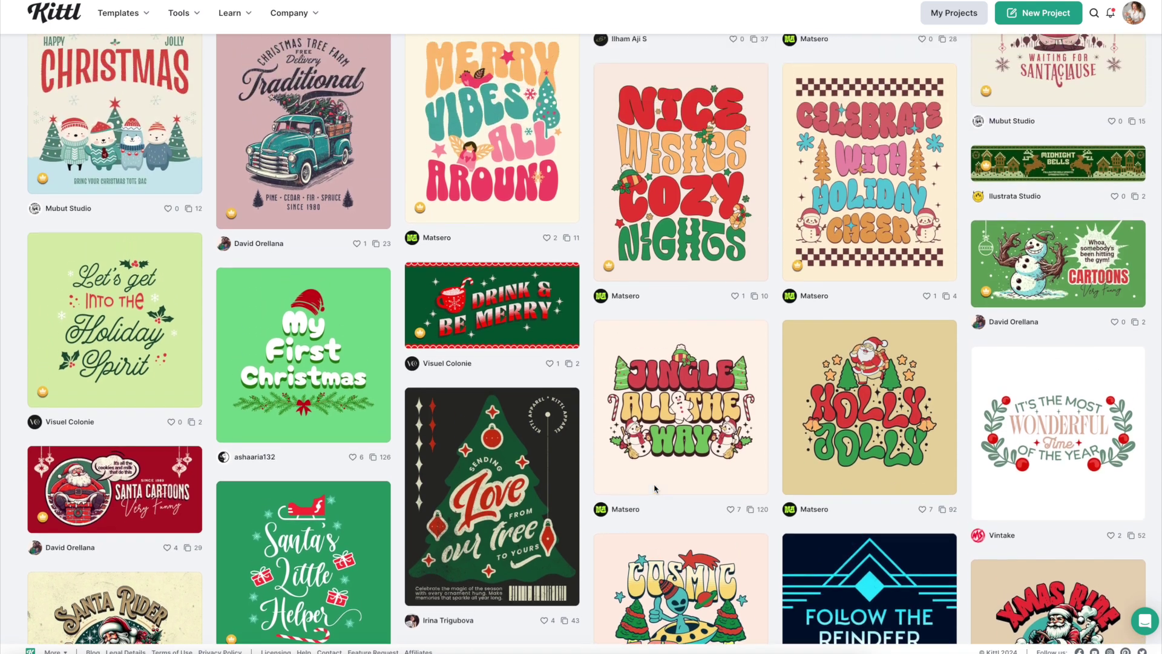
scroll(654, 489, "up", 5)
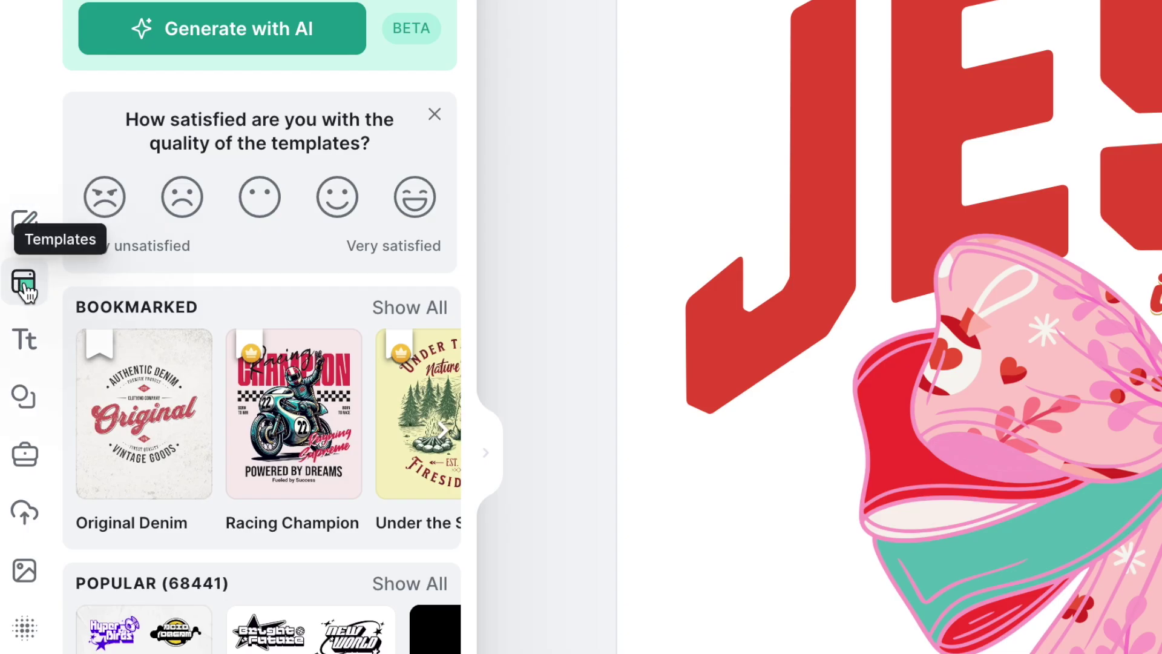
Look through the editor's text, elements, brand kit, uploads, images, textures and AI sections
mouse_move(24, 567)
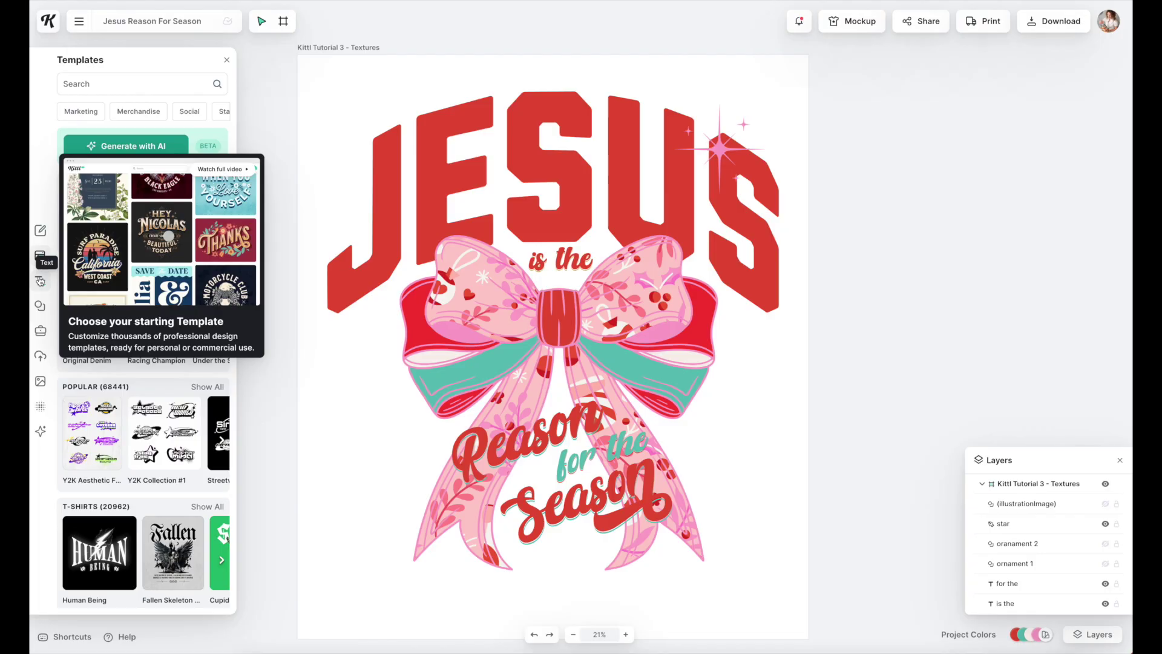
left_click(25, 339)
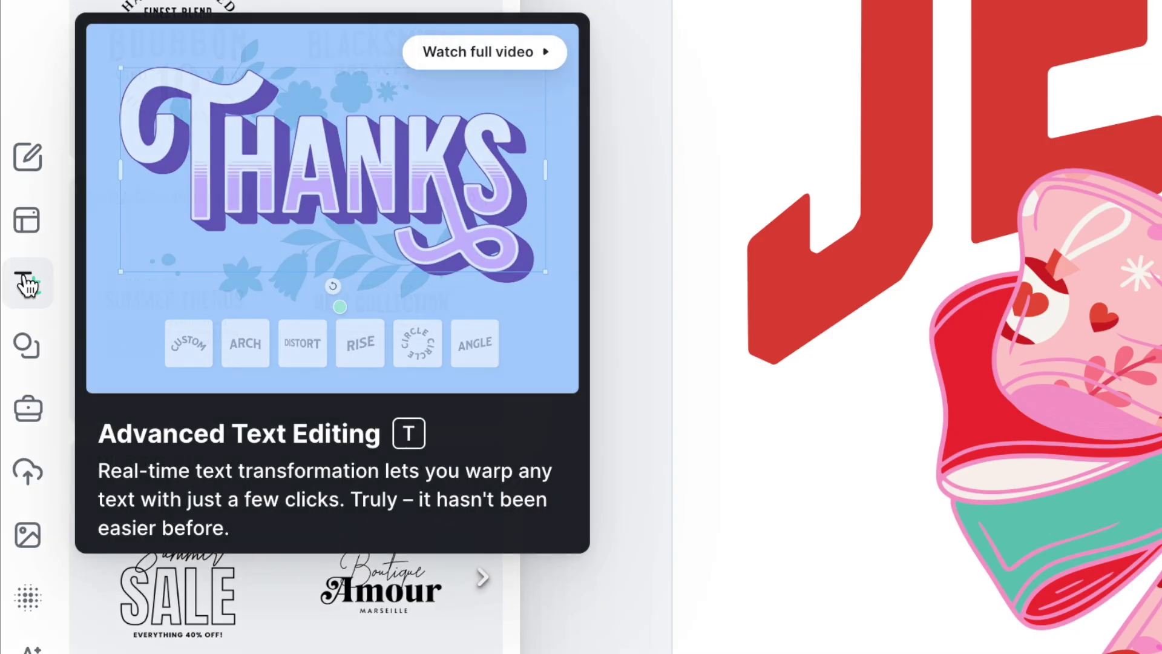
left_click(27, 344)
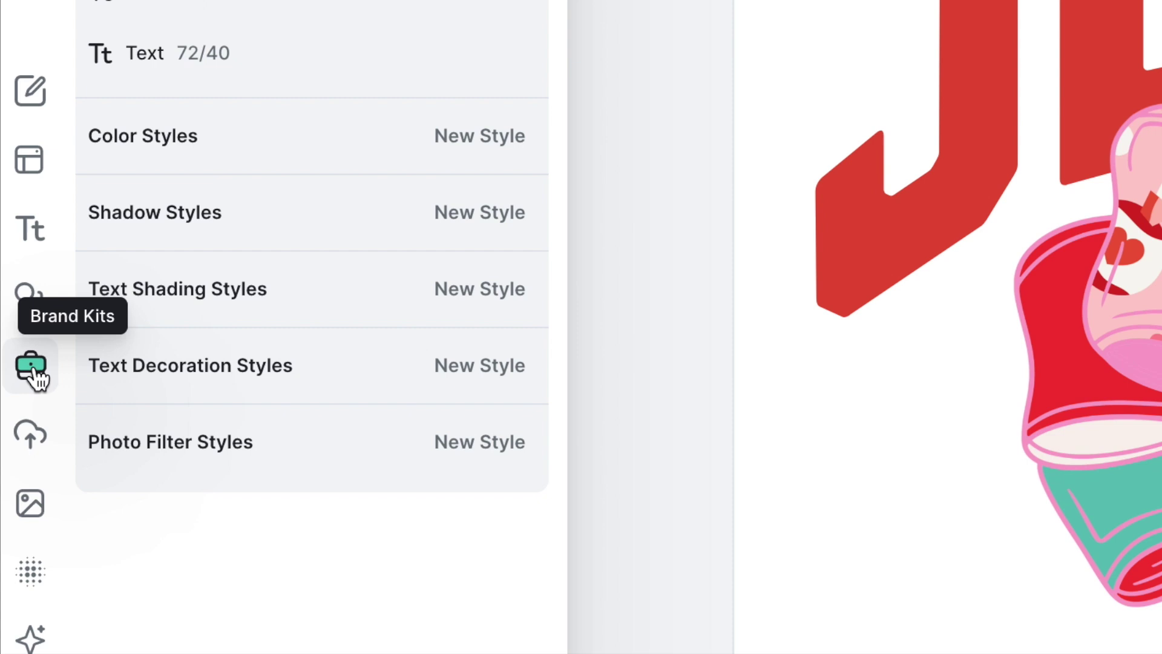
left_click(30, 437)
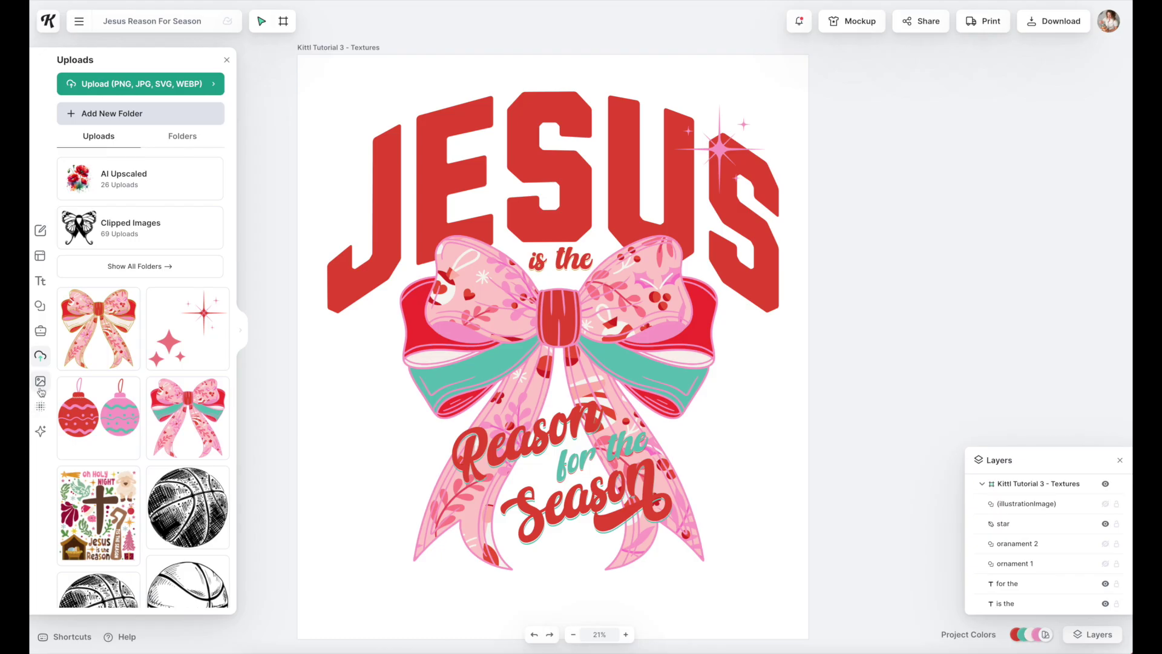
left_click(18, 294)
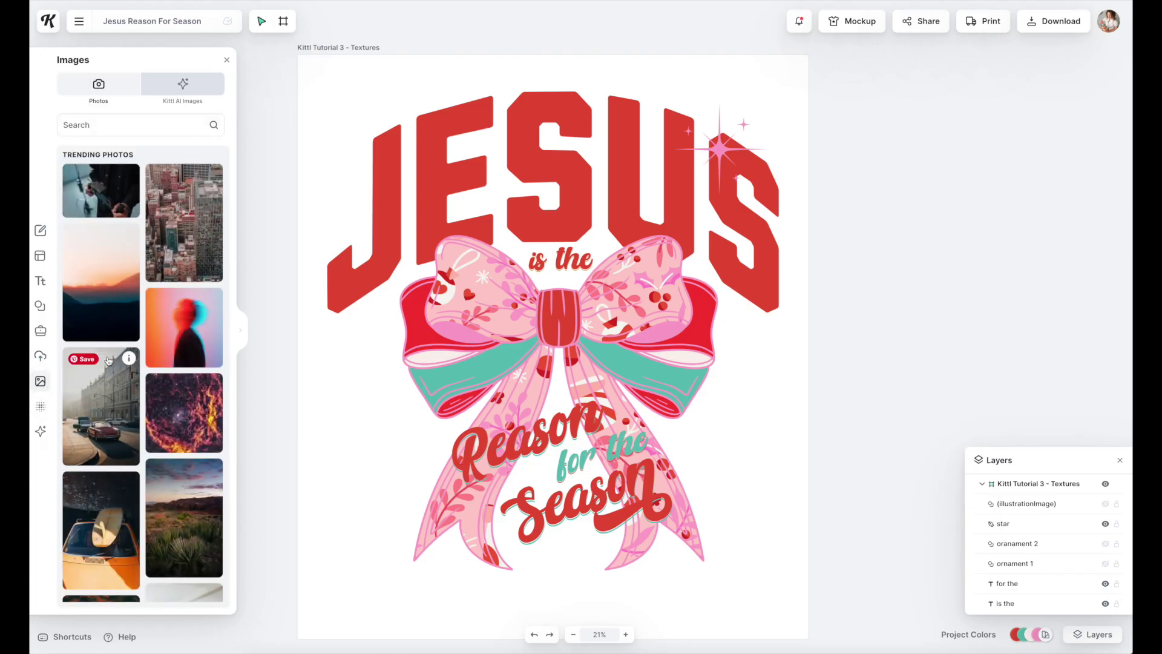
left_click(43, 409)
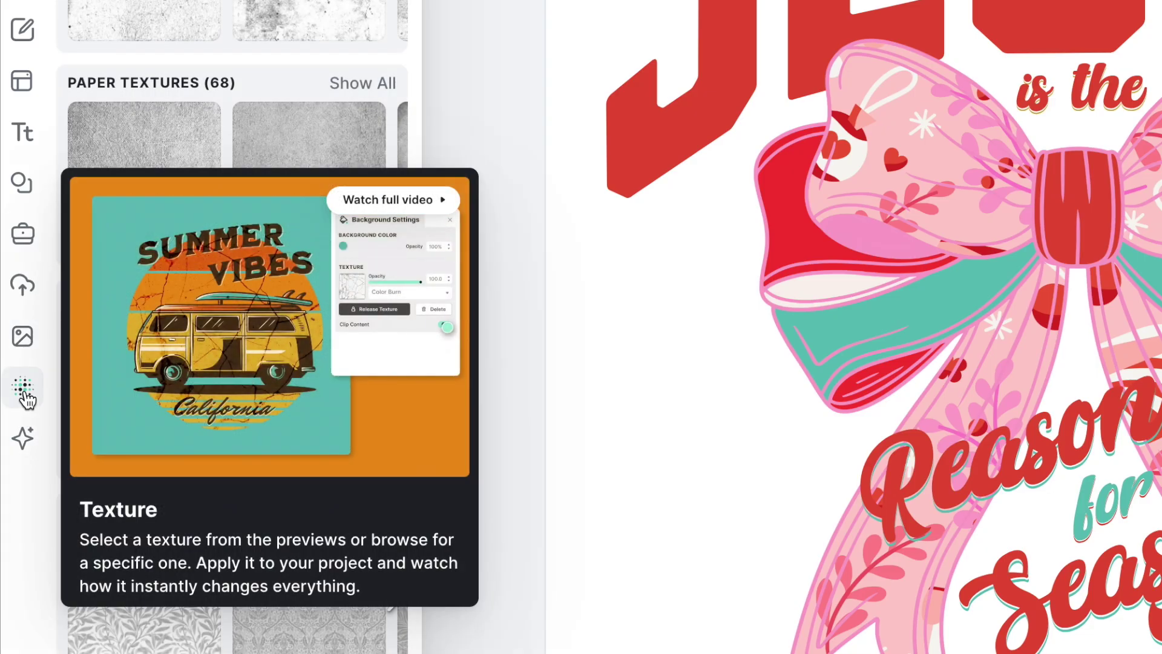
left_click(23, 436)
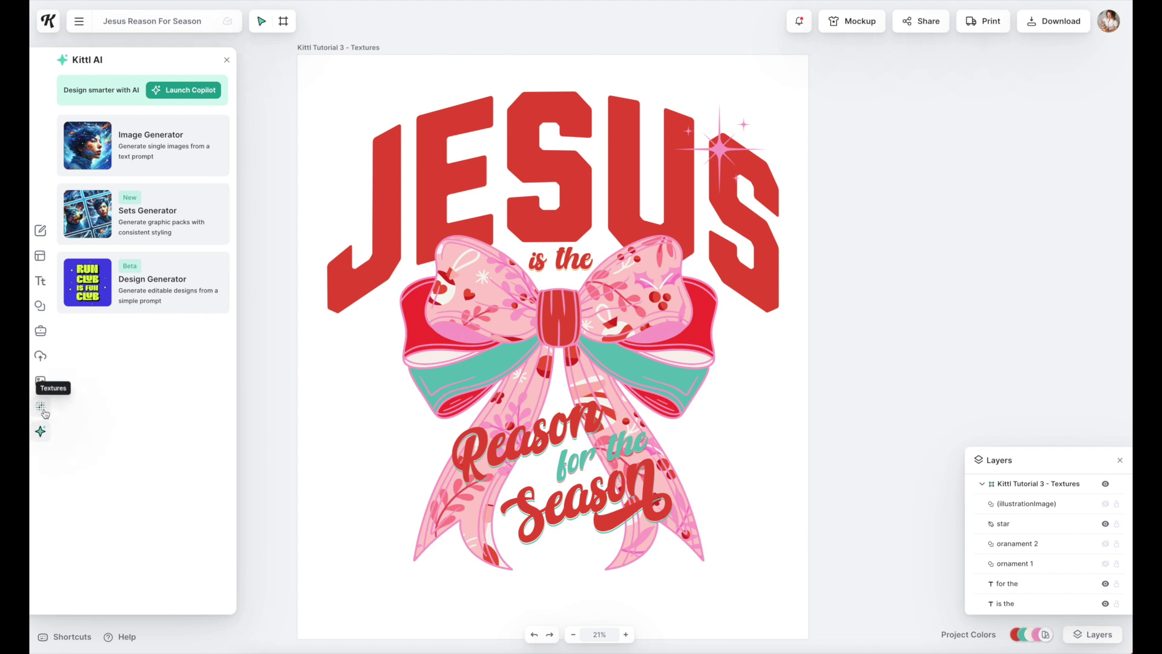
Examine the texture library's categories, from grunge and paper textures through to brick and abstract metal
mouse_move(45, 413)
left_click(44, 413)
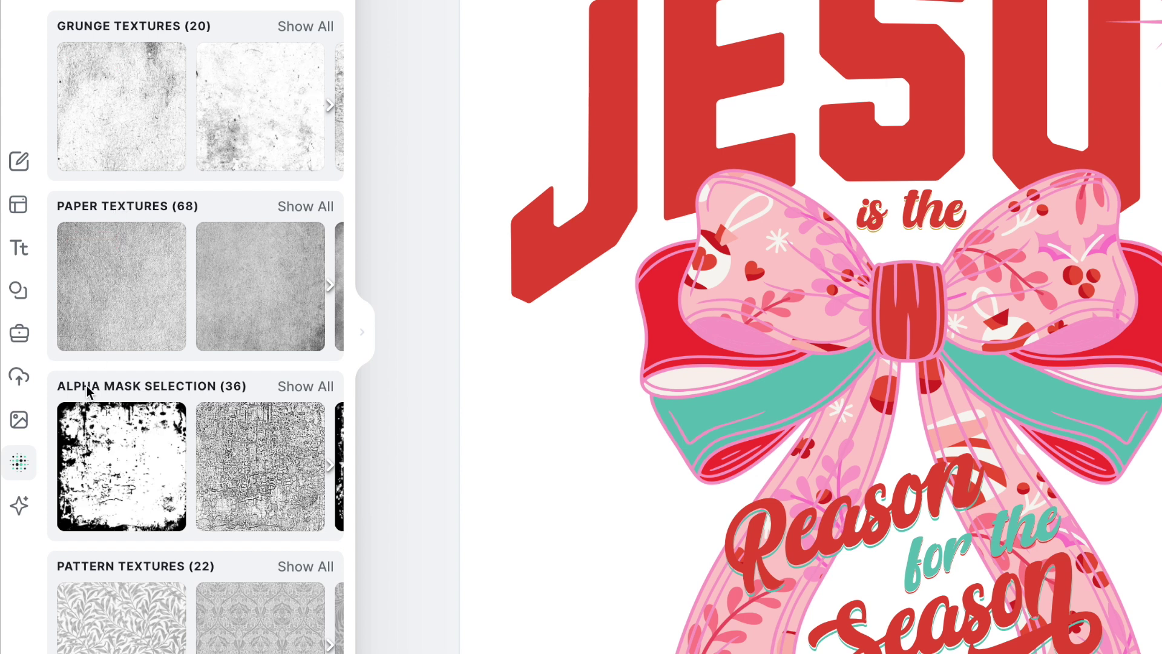
scroll(86, 386, "down", 3)
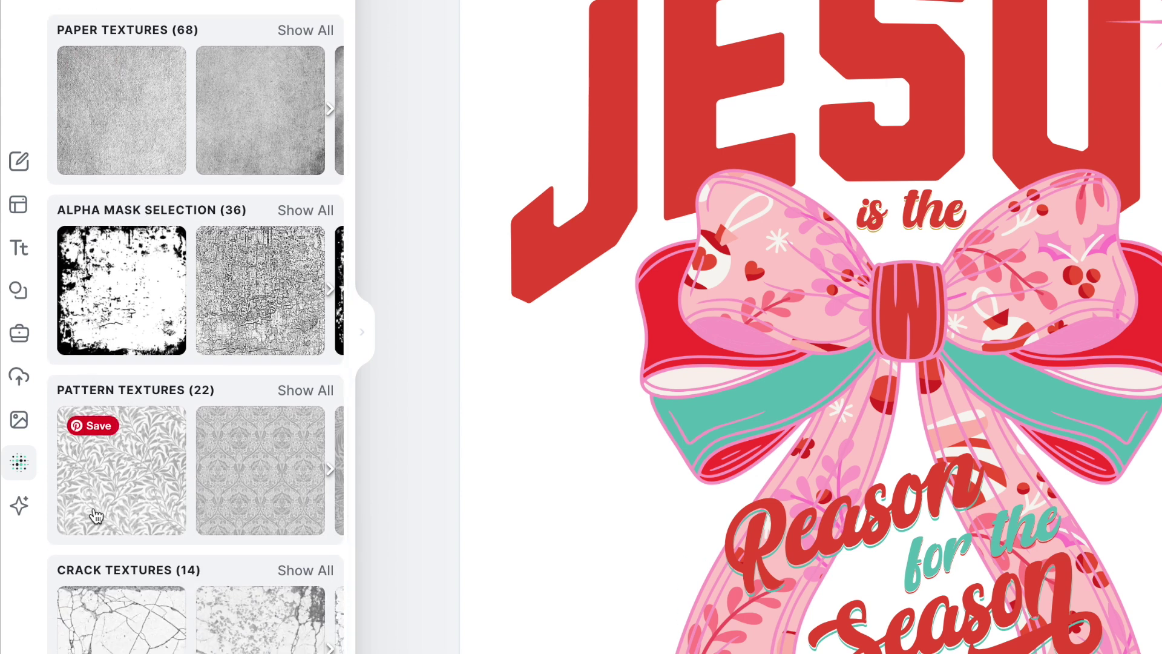
scroll(128, 576, "down", 2)
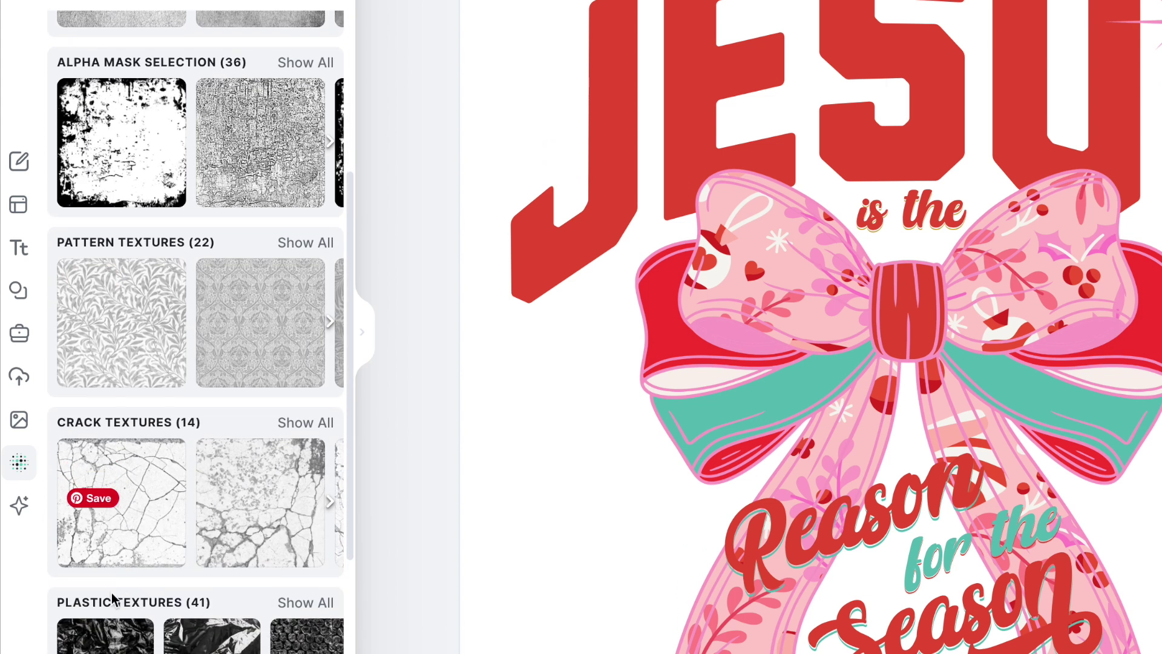
scroll(114, 593, "down", 4)
scroll(136, 553, "down", 10)
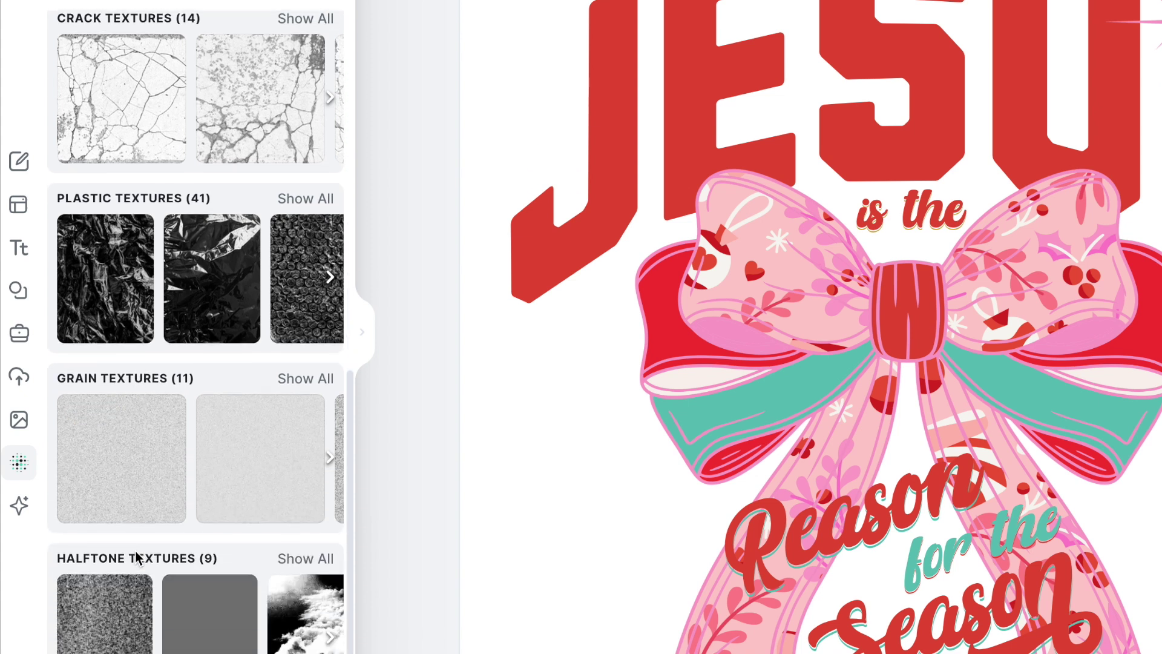
scroll(137, 557, "down", 7)
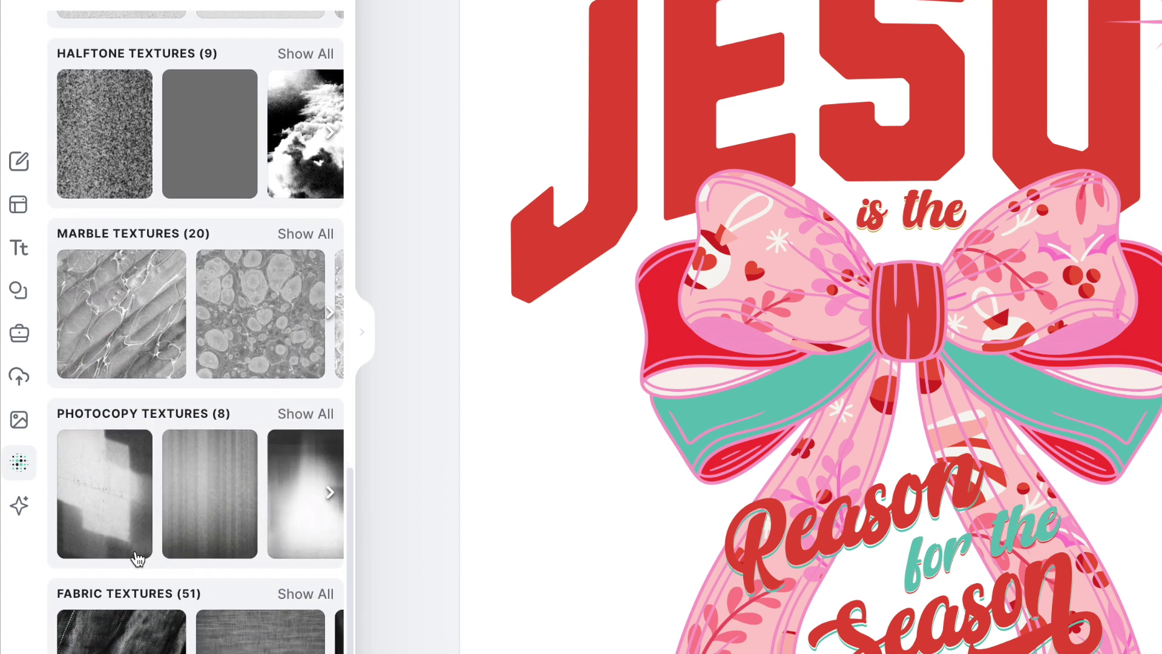
scroll(136, 556, "down", 3)
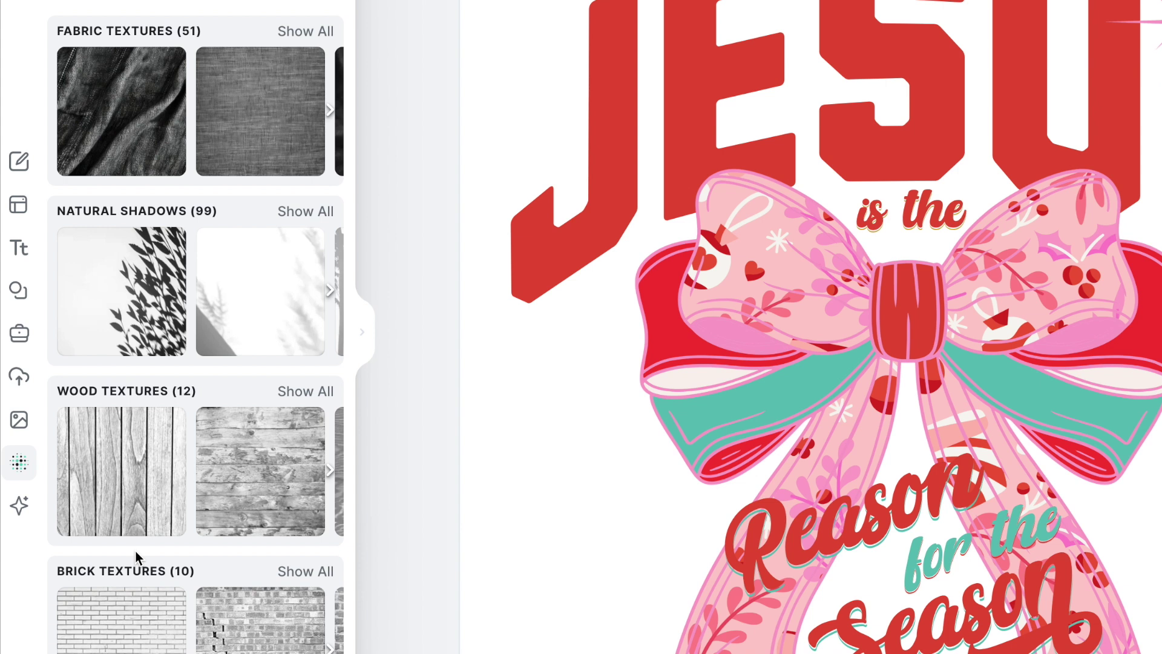
scroll(165, 537, "down", 2)
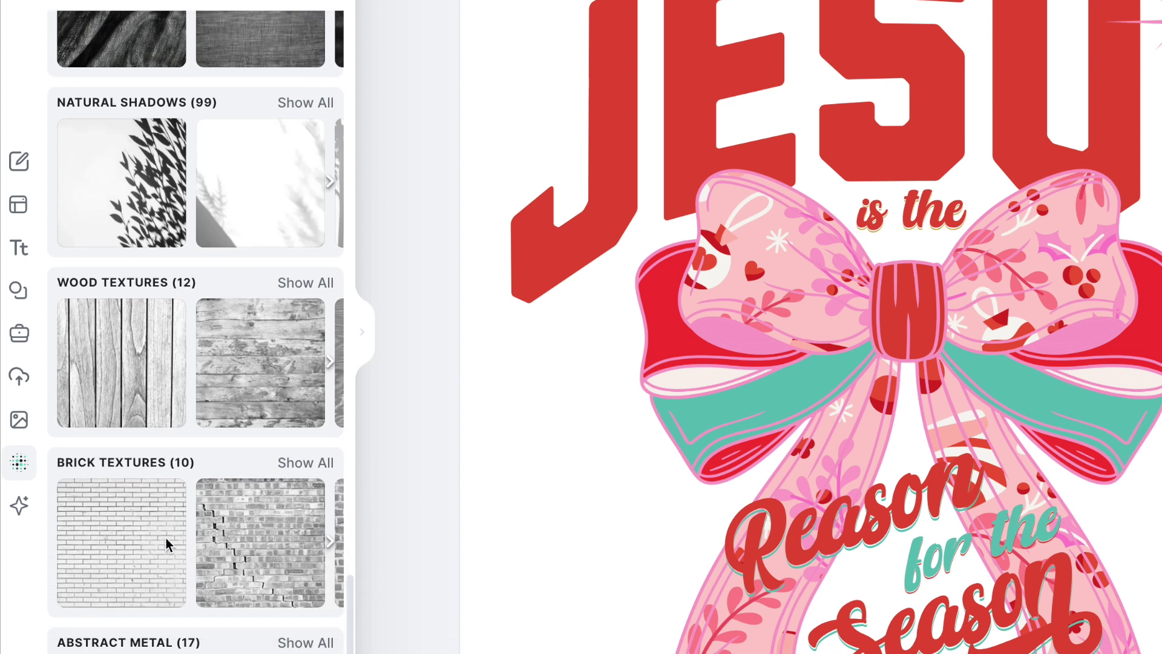
scroll(196, 332, "up", 15)
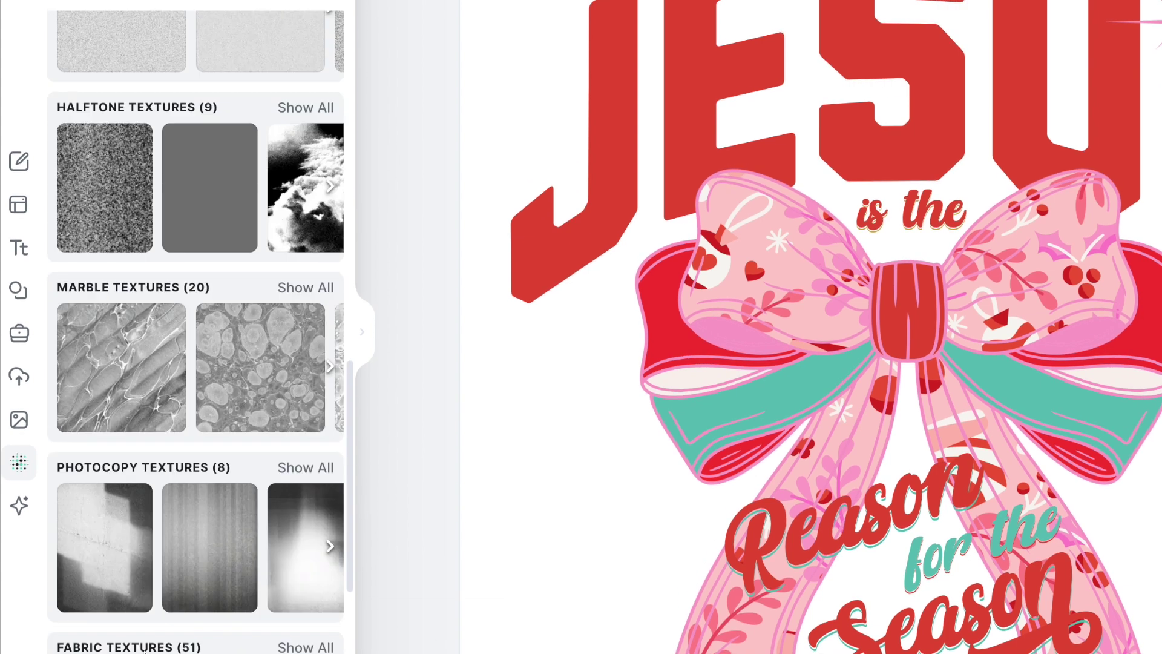
mouse_move(144, 651)
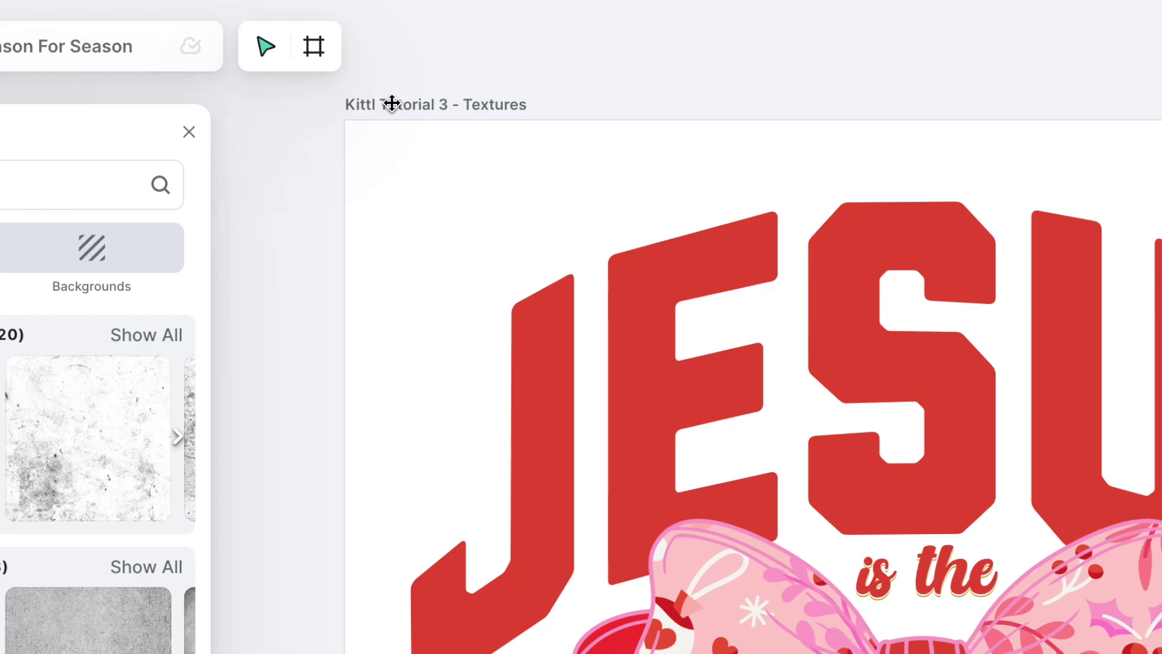
Apply the white crumpled-paper texture from the Paper Textures collection to the whole Kittl Tutorial 3 - Textures artboard
left_click(392, 103)
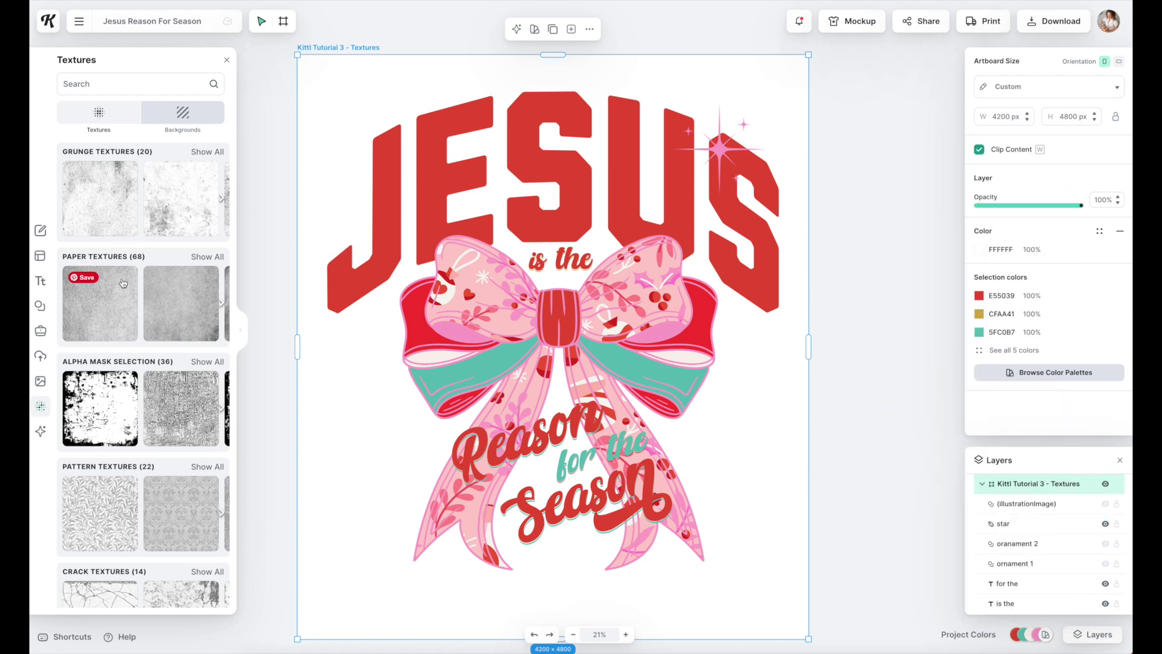
left_click(197, 258)
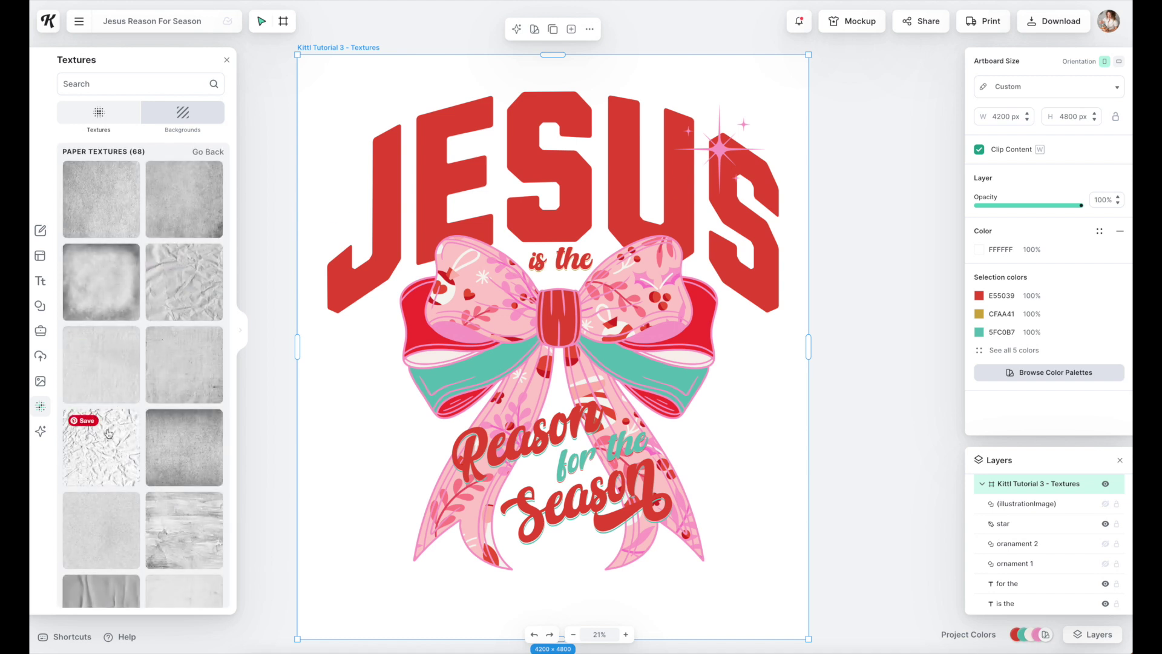
left_click(109, 433)
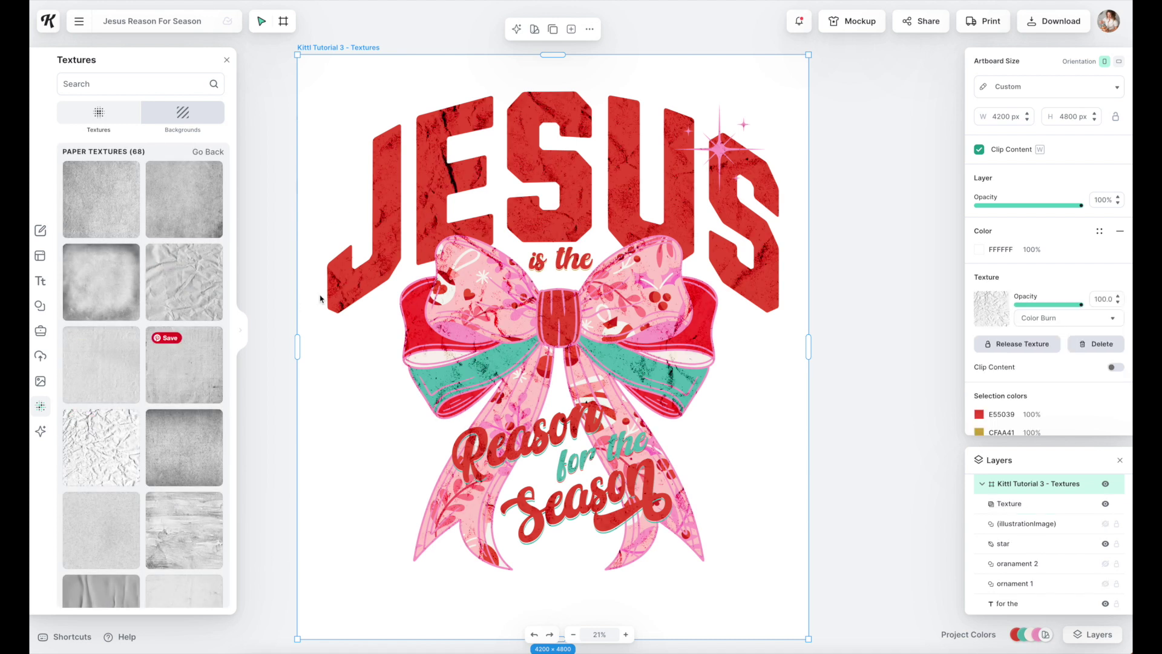
Try the first leafy design from the Pattern Textures collection as the artboard's texture
left_click(208, 152)
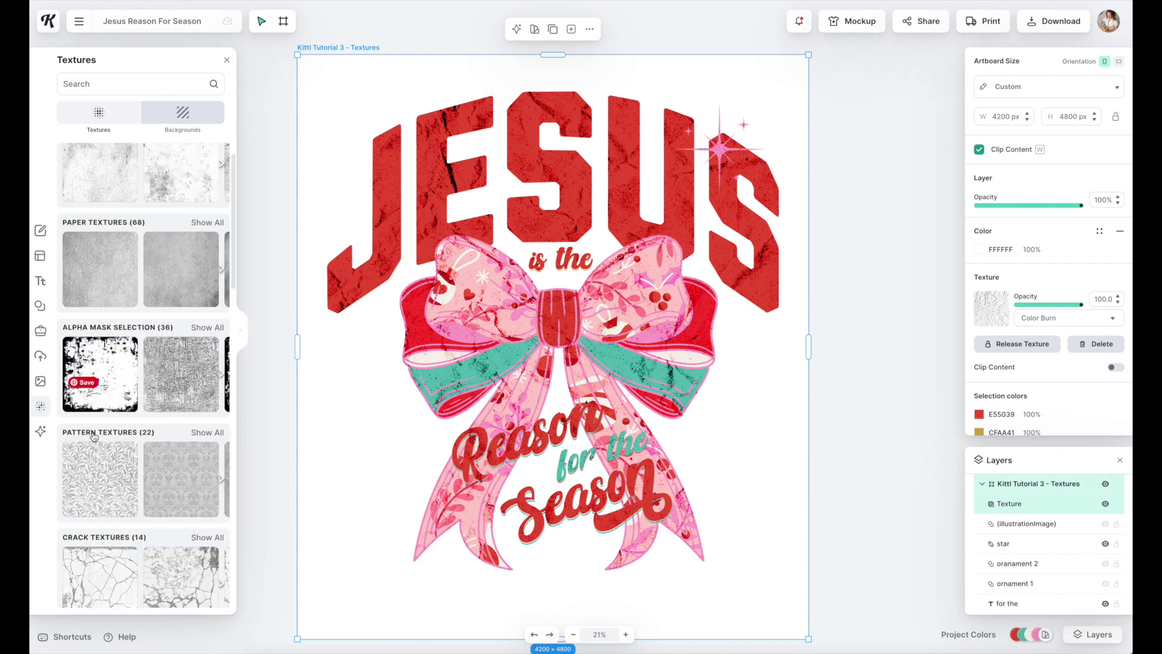
scroll(102, 436, "down", 1)
left_click(205, 402)
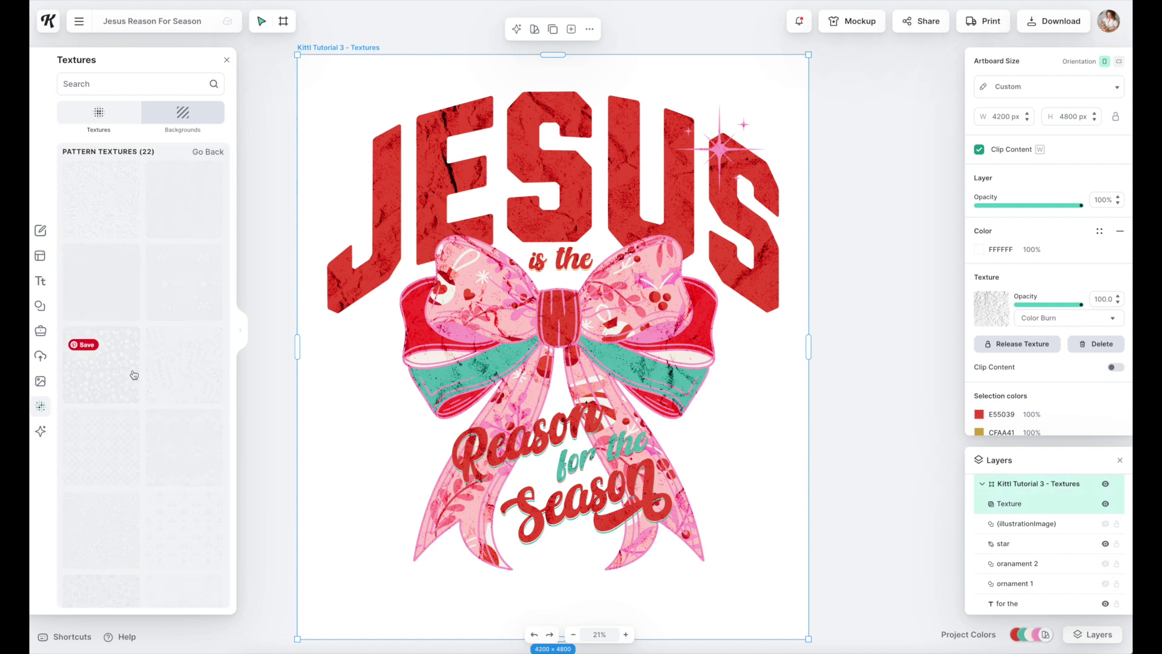
left_click(112, 203)
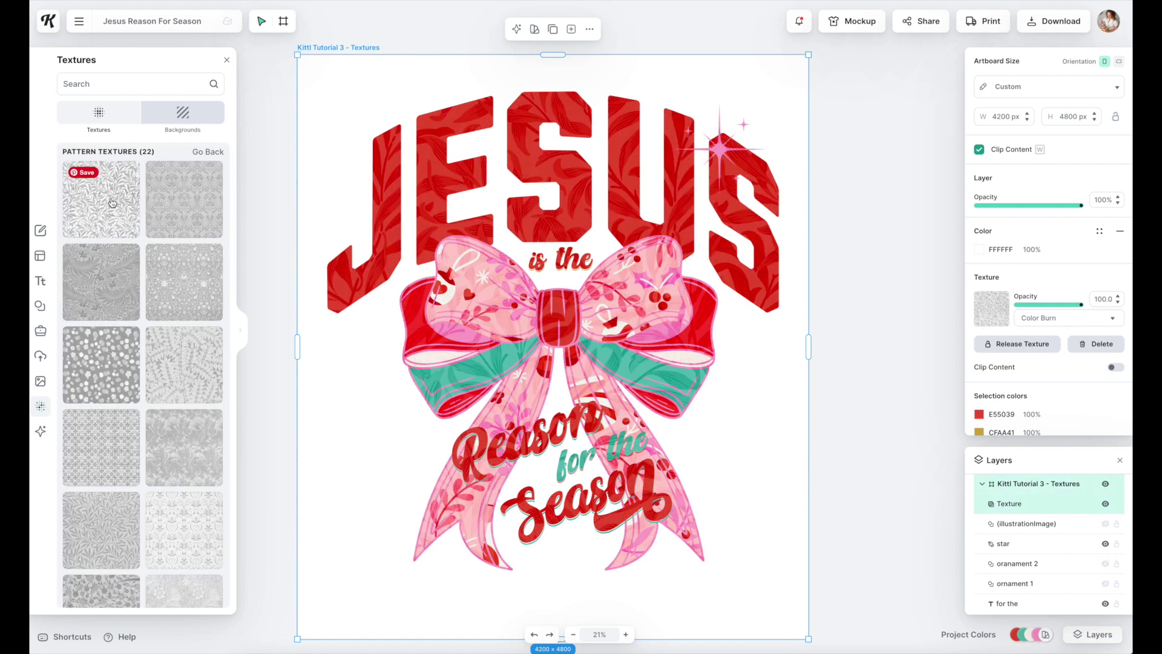
Try the first crumpled black plastic from the Plastic Textures collection on the artboard
left_click(208, 151)
scroll(169, 248, "down", 3)
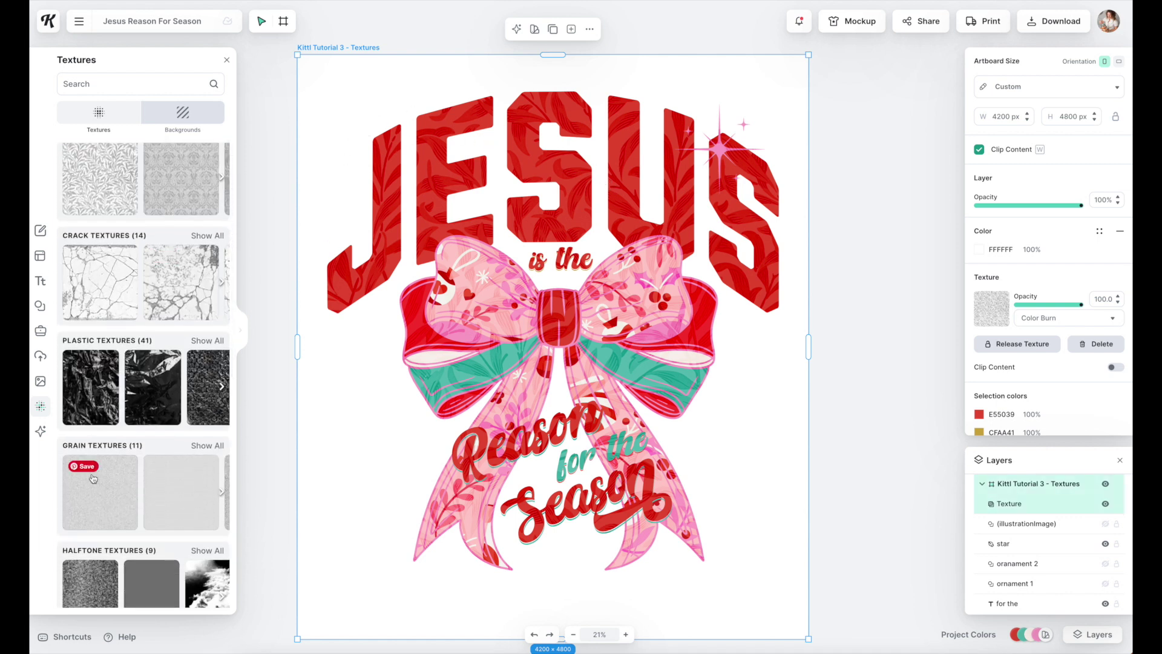
left_click(99, 373)
left_click(207, 340)
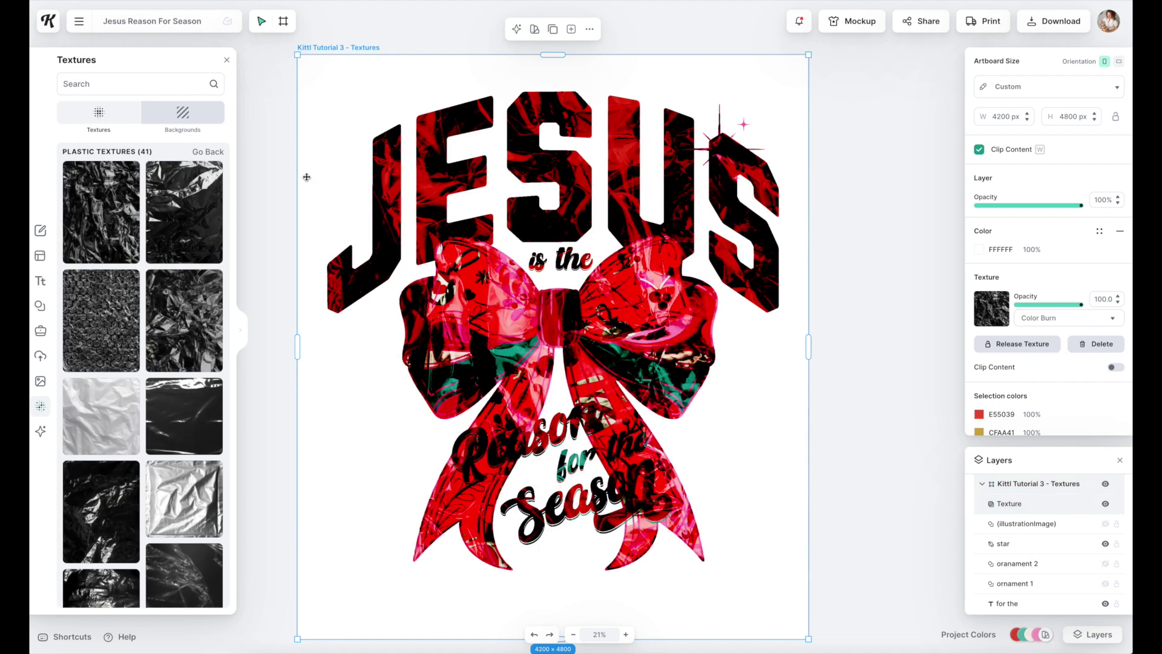
Try the vertical wood-plank texture on the artboard, replace it with the light horizontal-plank one from Wood Textures, and return to the texture categories
left_click(206, 155)
scroll(177, 237, "down", 8)
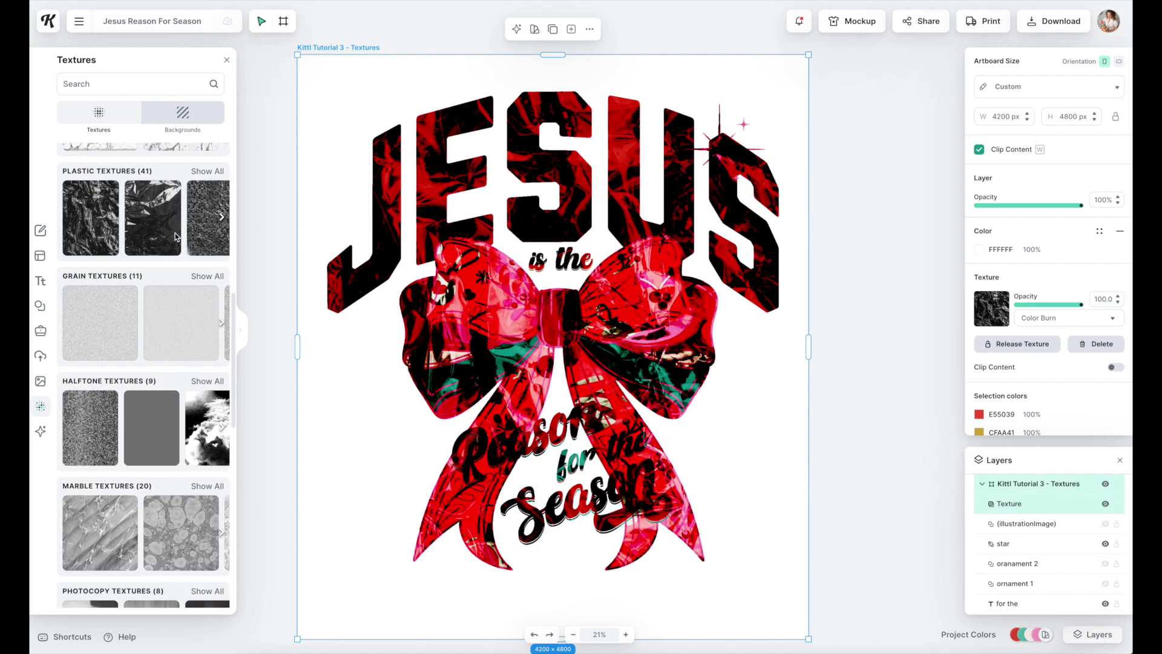
scroll(176, 237, "down", 4)
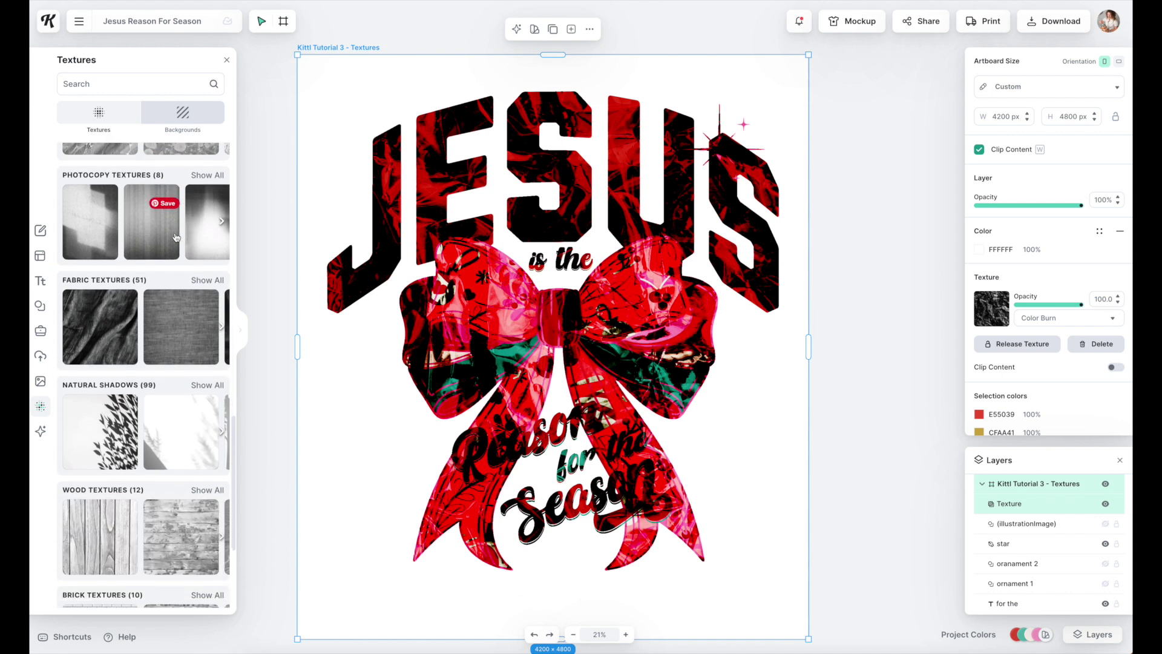
left_click(109, 426)
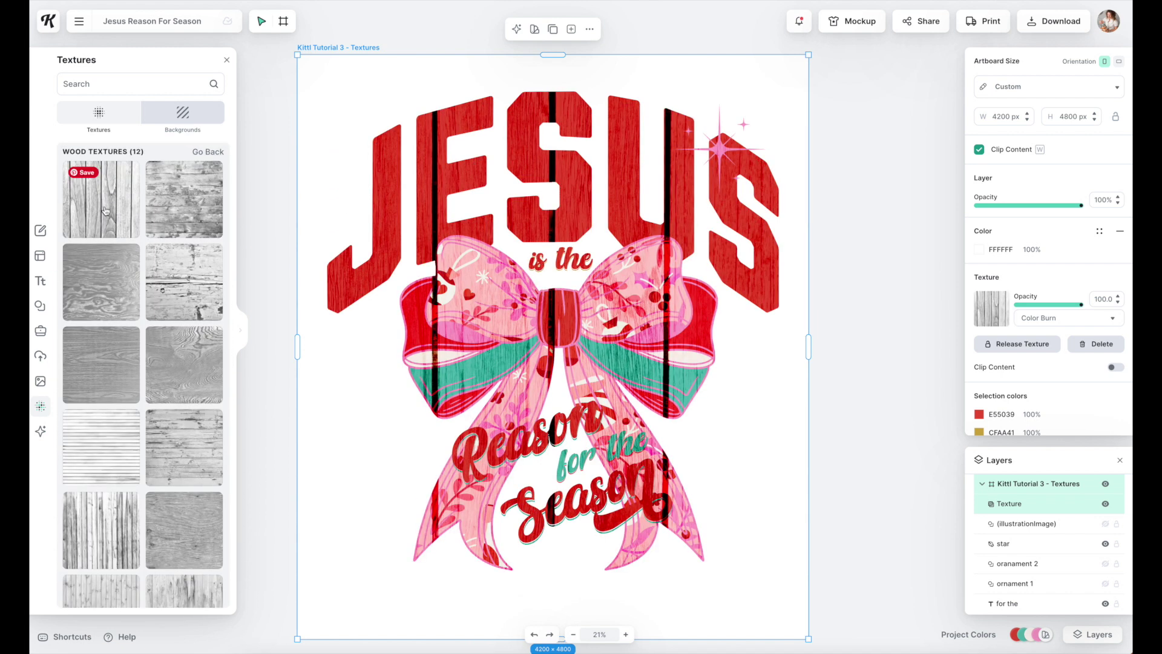
left_click(78, 476)
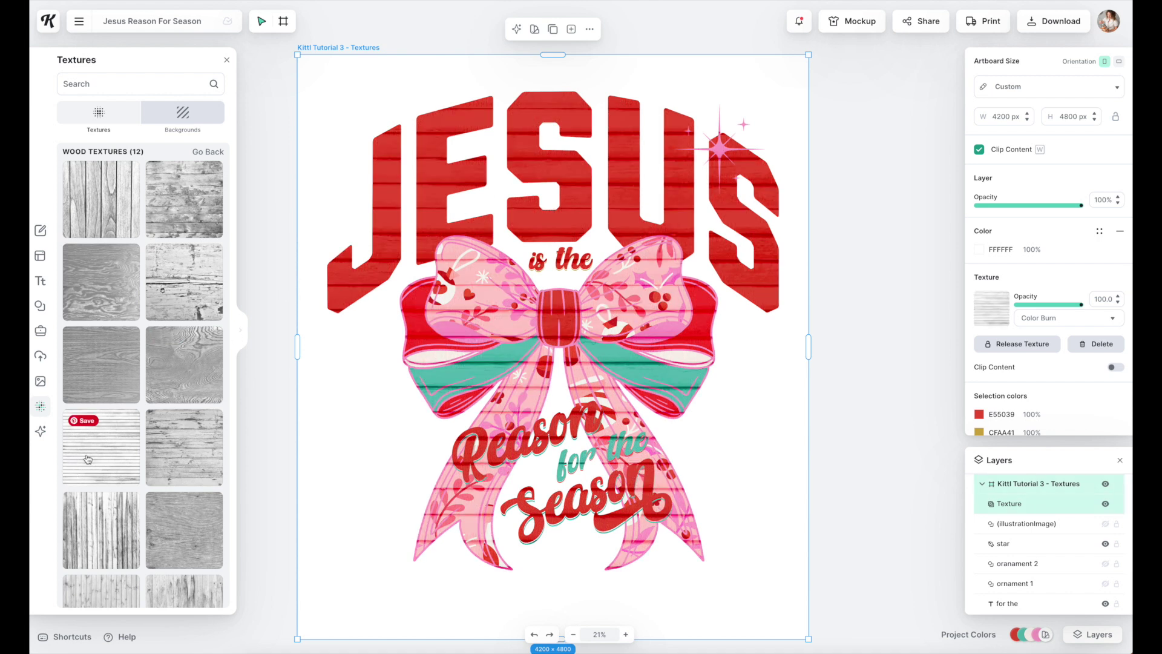
left_click(208, 152)
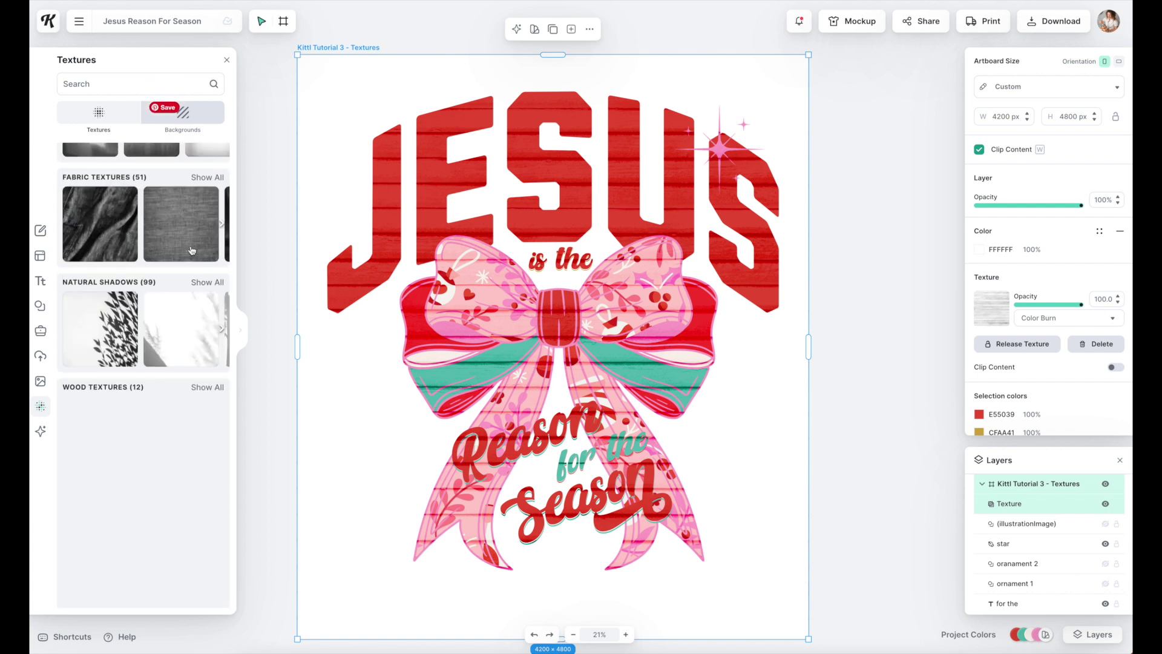
Apply a leafy design from the full Pattern Textures collection to the whole artboard and clip the texture to the artwork
scroll(186, 317, "down", 3)
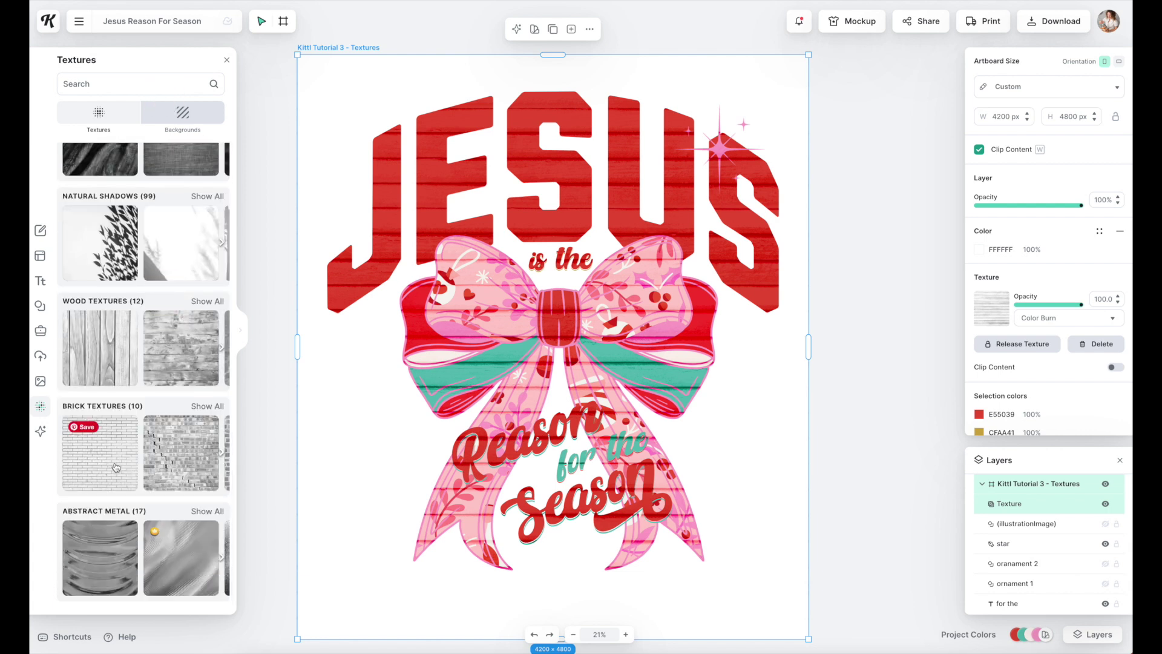
left_click(168, 417)
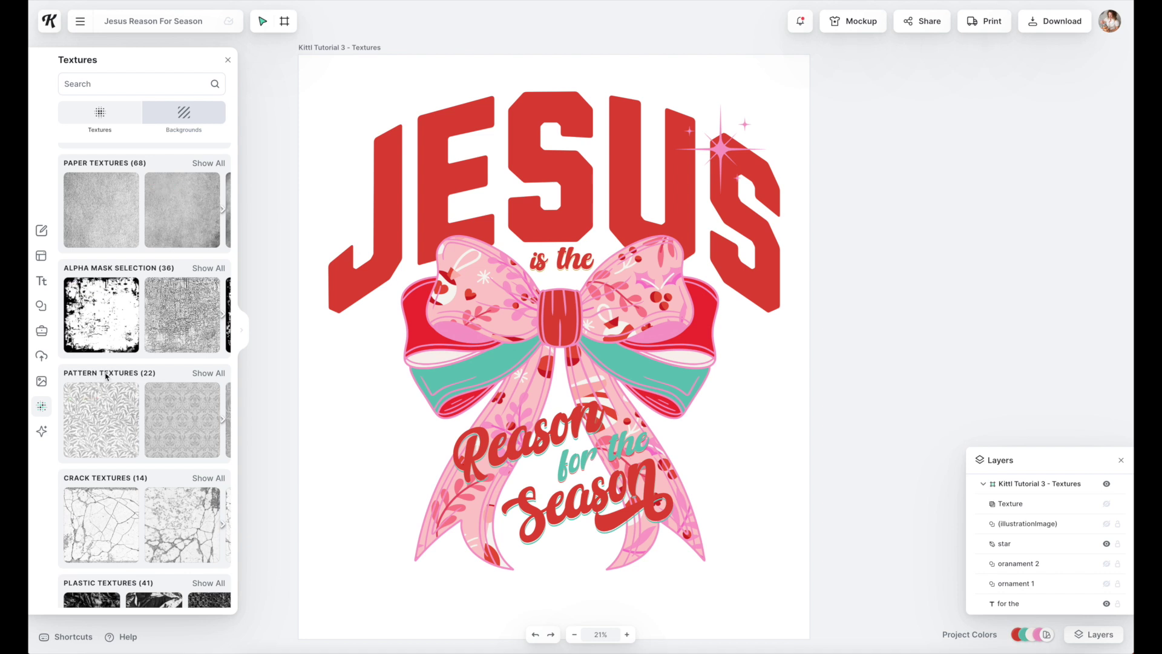
left_click(205, 374)
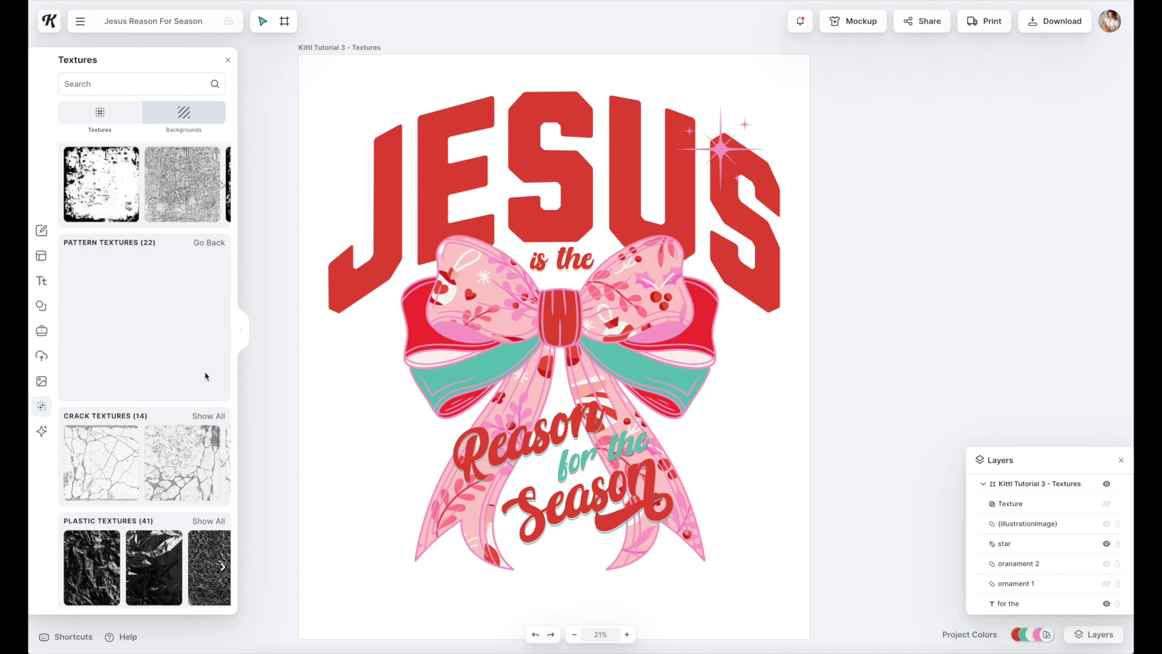
left_click(108, 398)
left_click(109, 398)
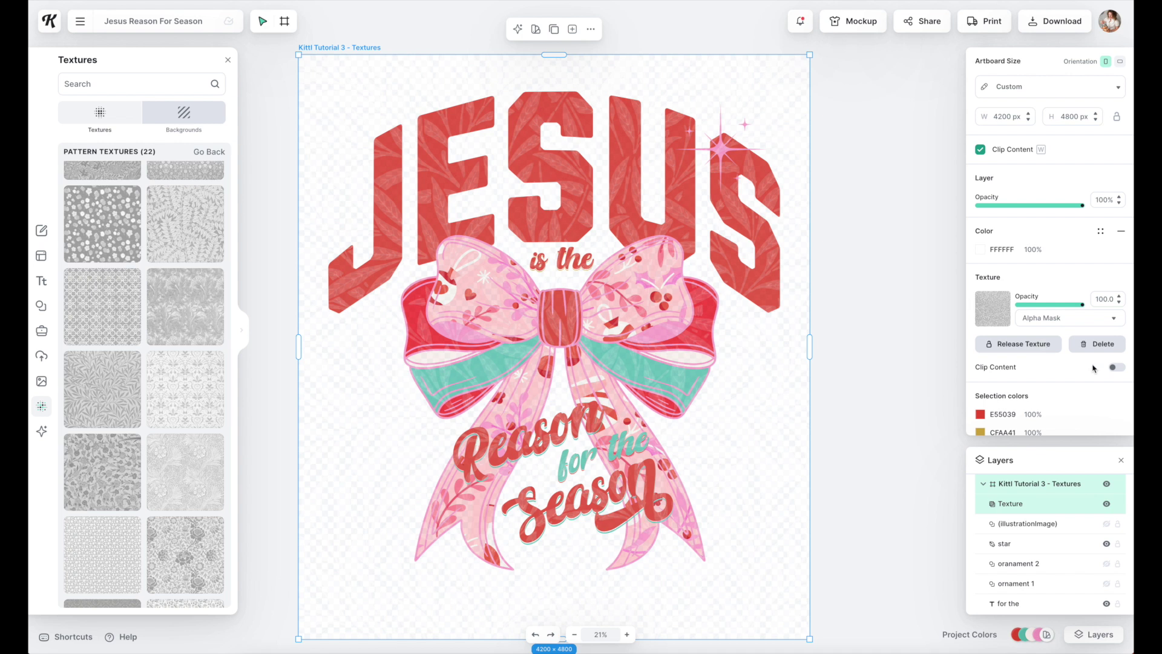
left_click(1116, 367)
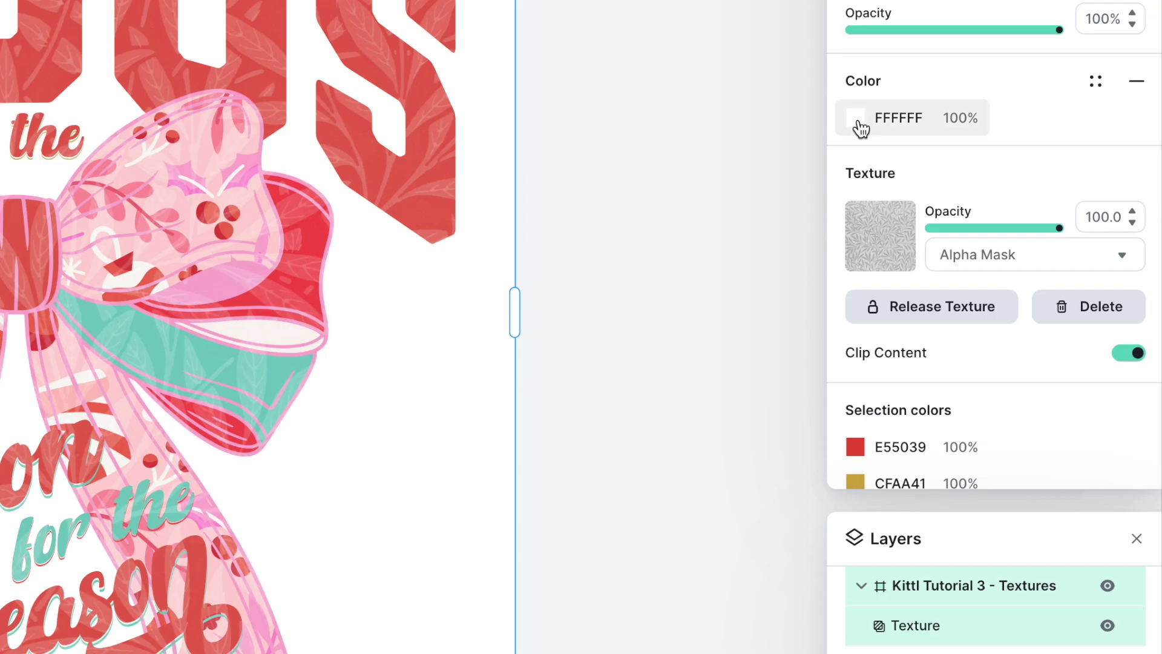
Change the artboard's background color to pale pink F7E1E1
left_click(858, 124)
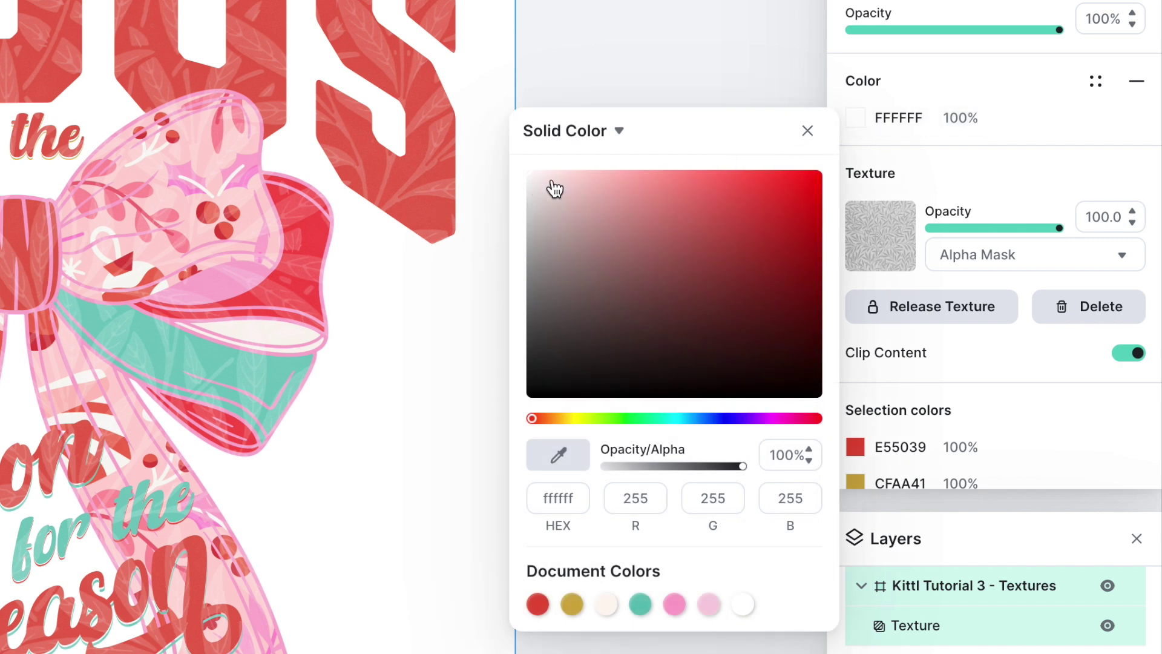
left_click(555, 190)
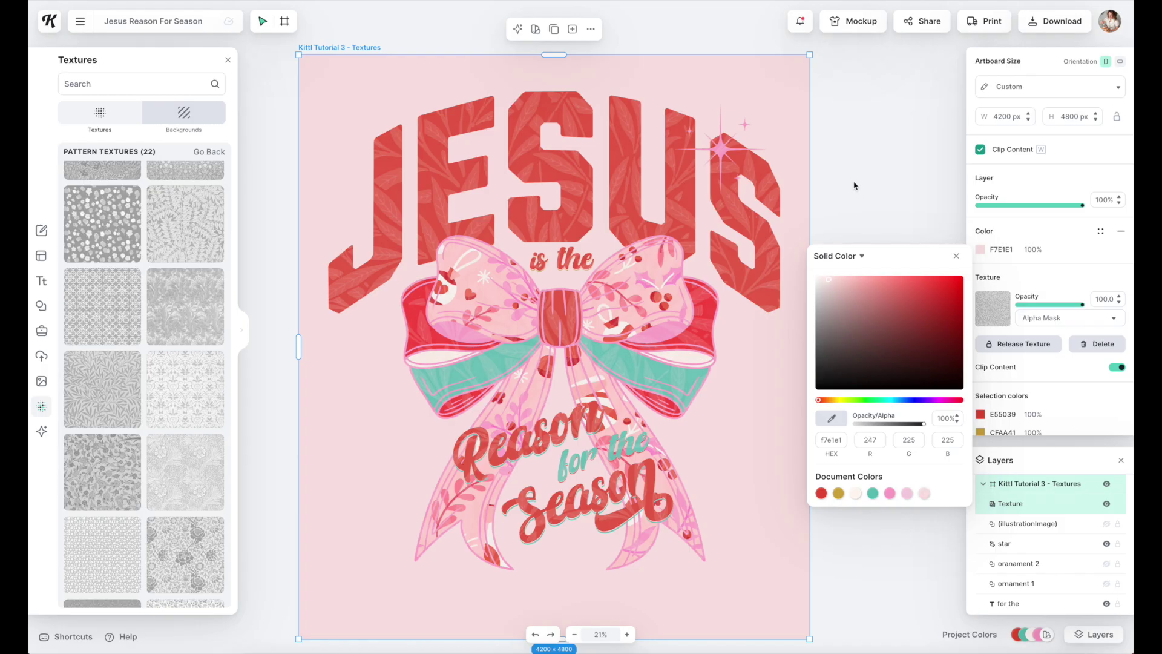
left_click(854, 186)
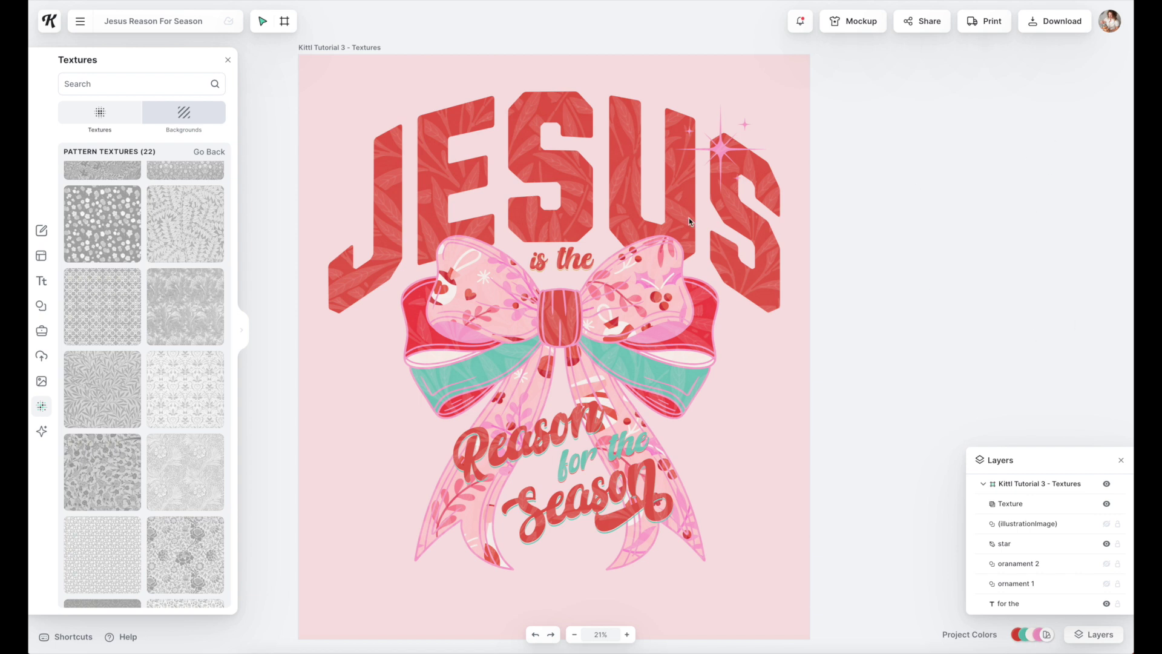
left_click(335, 48)
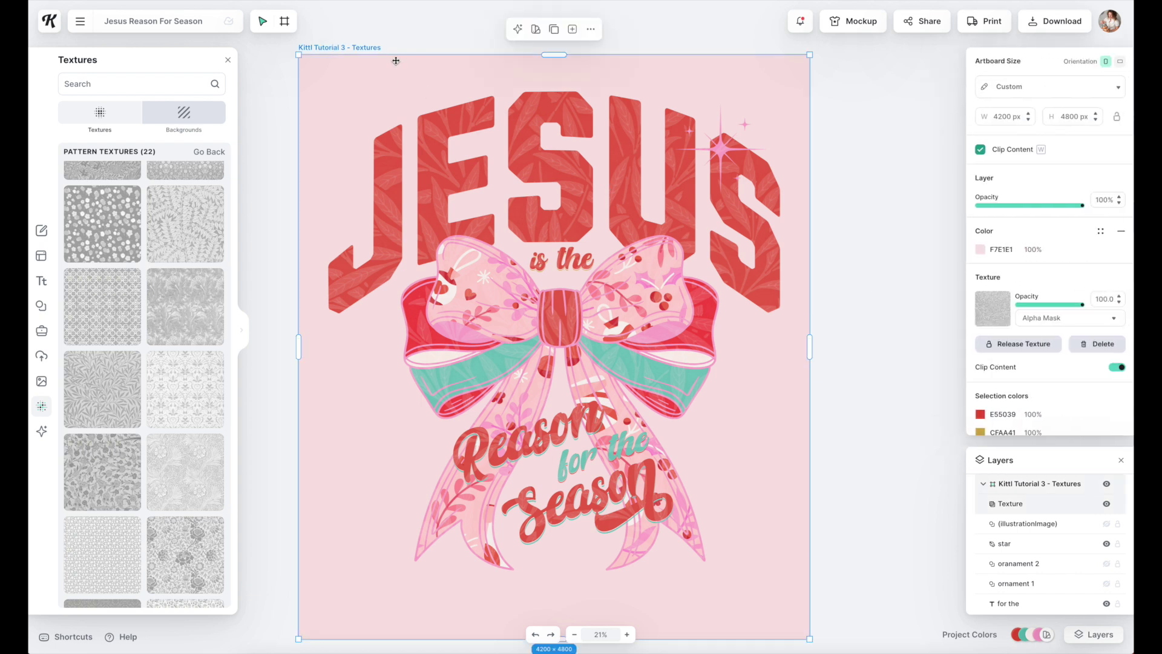
left_click(852, 99)
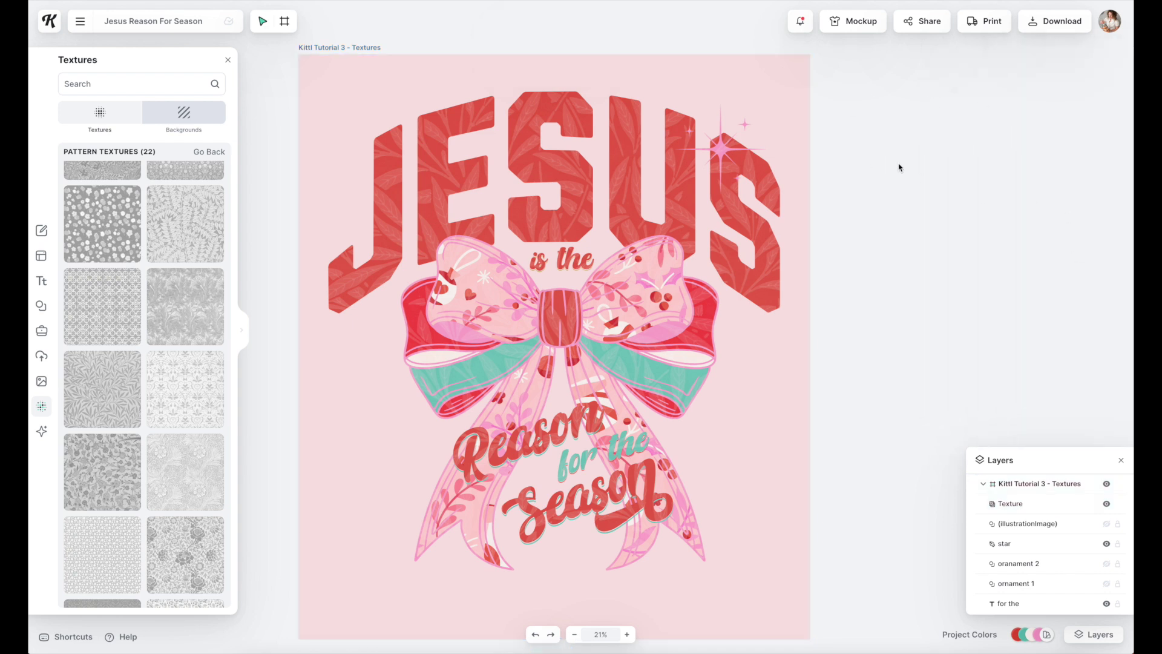
Preview blending modes such as Normal and Color dodge for the artboard's leafy texture, keeping Alpha Mask
left_click(333, 47)
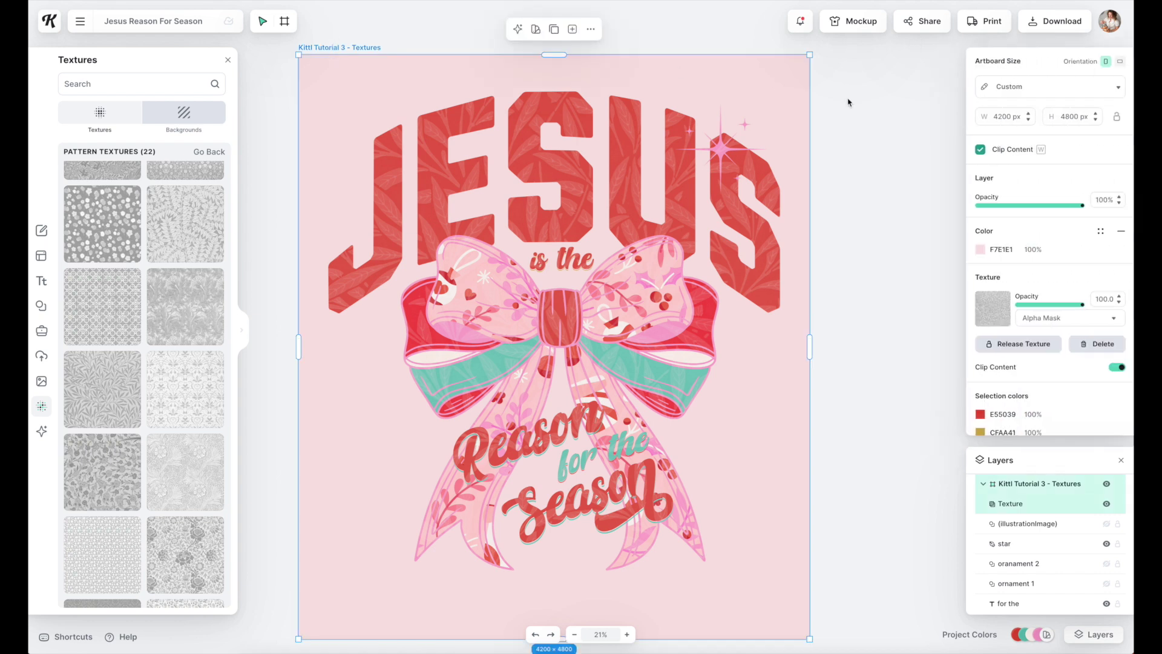
left_click(1039, 322)
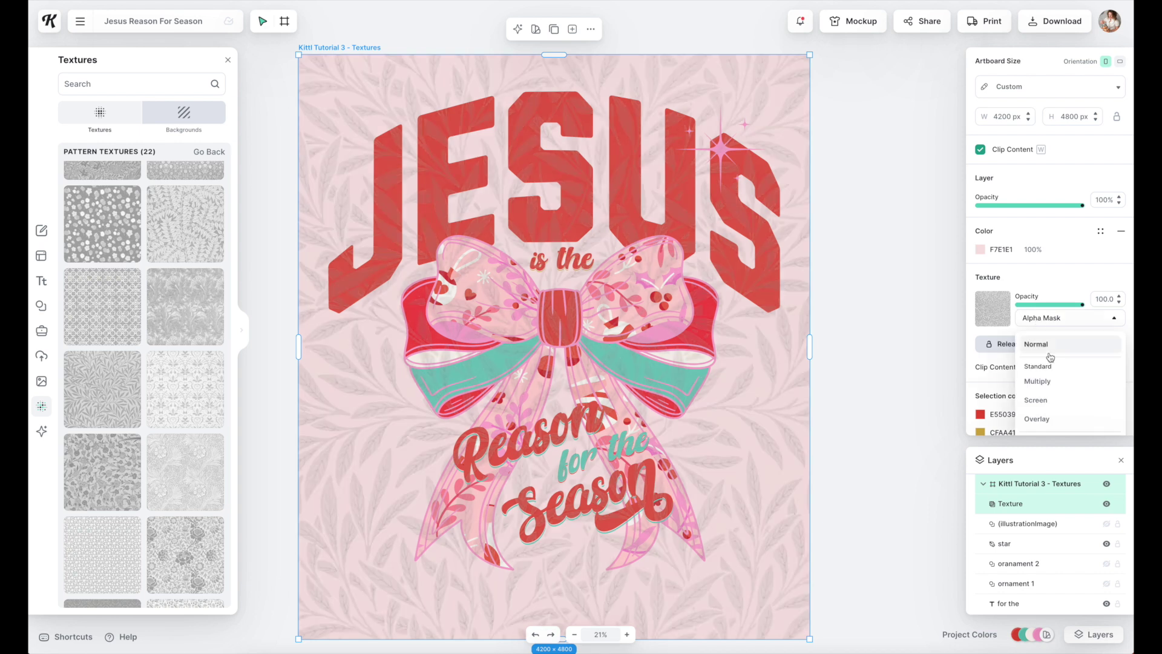
scroll(1045, 405, "down", 3)
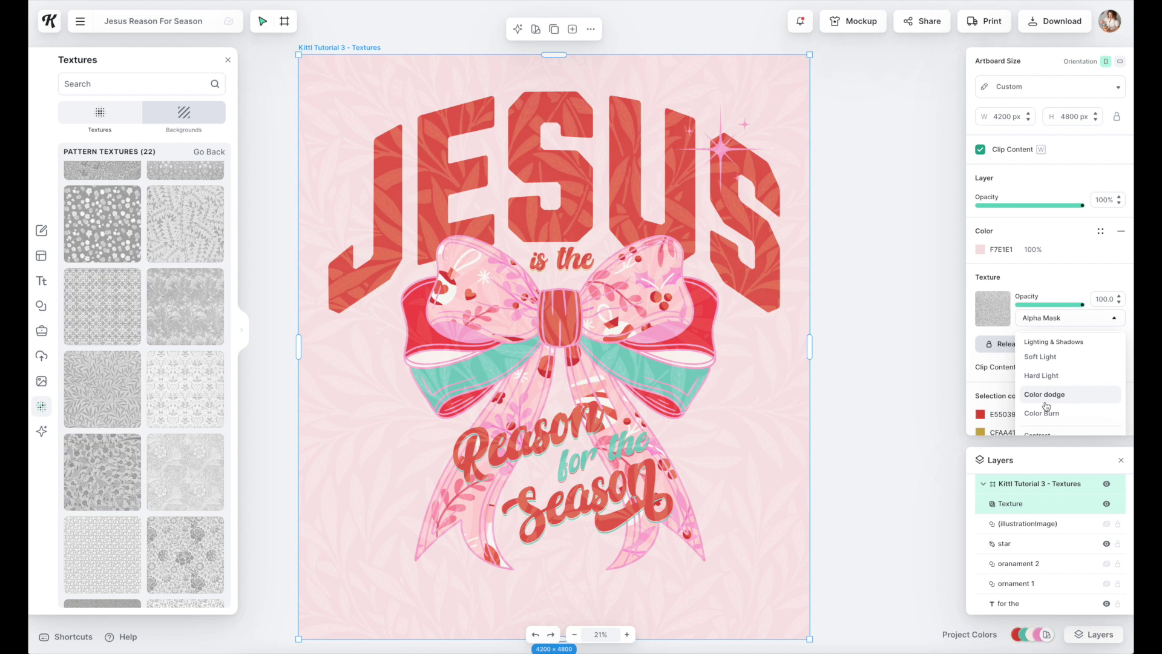
left_click(1058, 288)
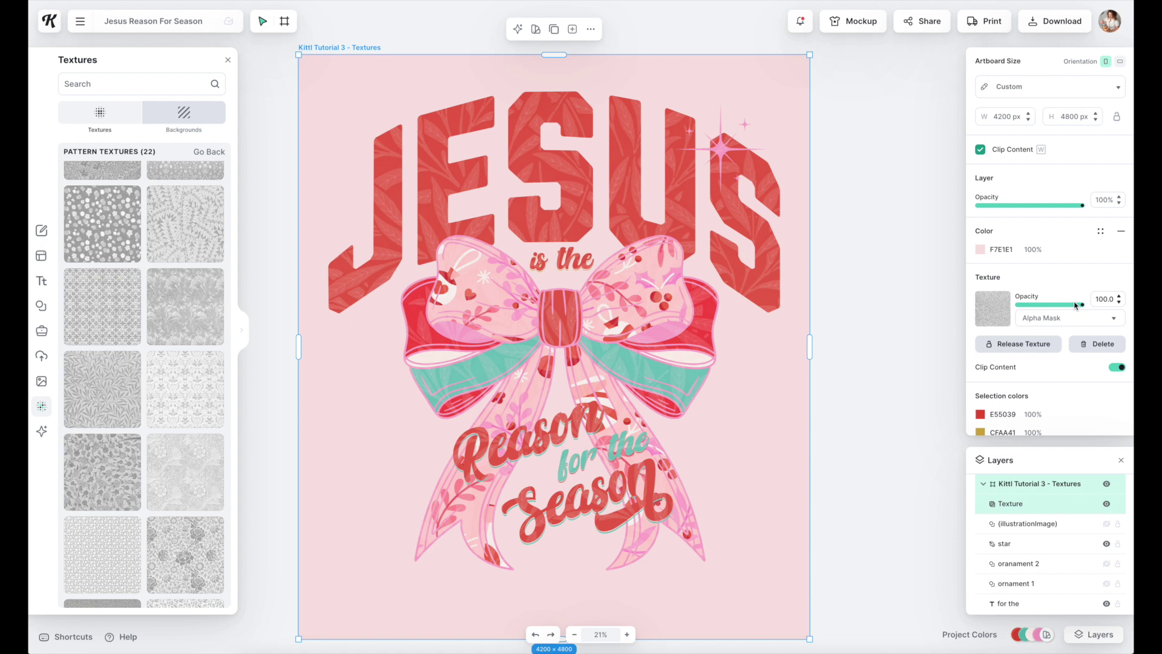
Lower the leafy texture's opacity to 60
mouse_move(1075, 303)
left_mouse_down()
mouse_move(1031, 310)
mouse_move(1062, 305)
left_mouse_up()
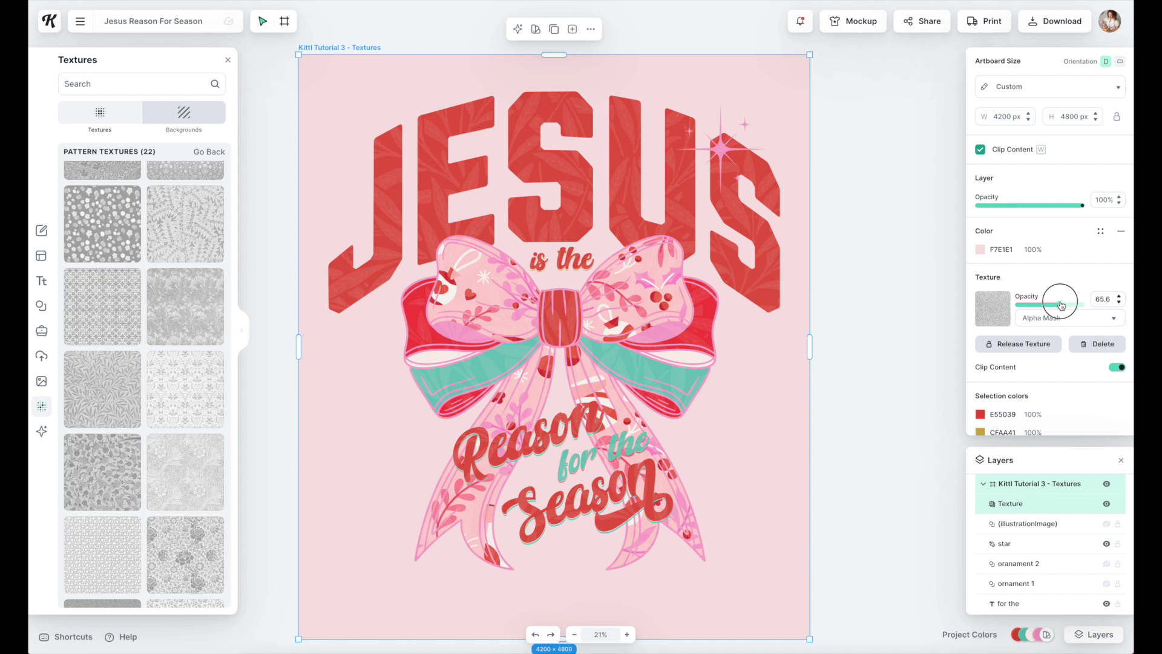
left_click_drag(1061, 305, 1055, 307)
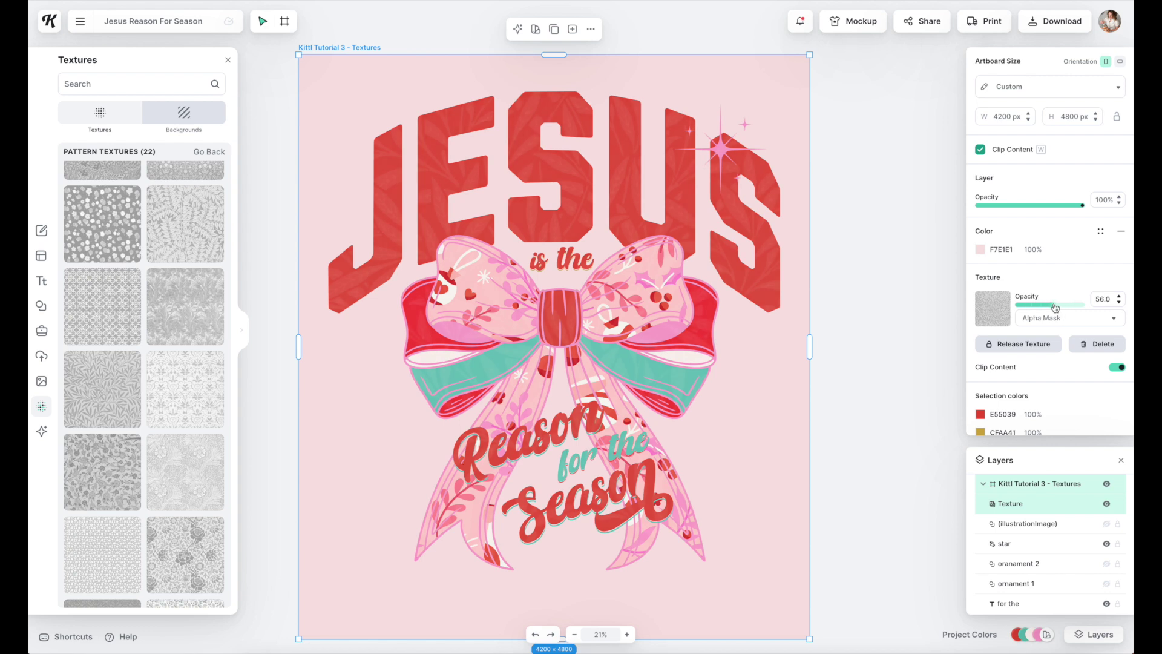
left_click(1104, 298)
type("60.0")
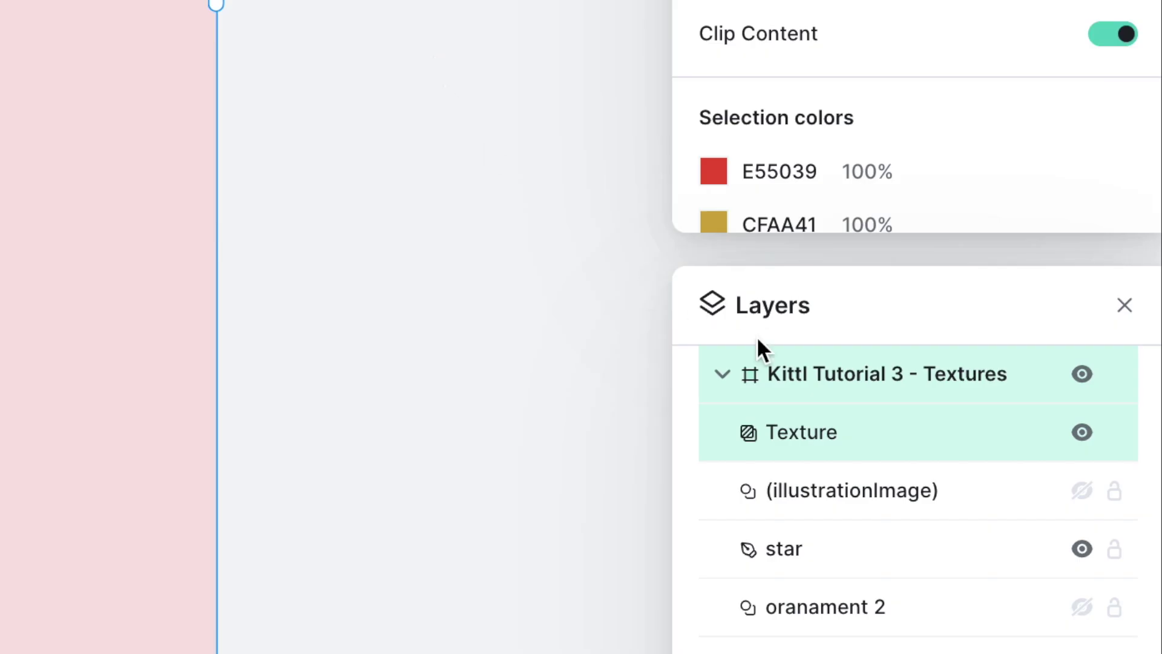
Release the leafy texture from the Kittl Tutorial 3 - Textures artboard as a separate image and delete that image
left_click(1029, 504)
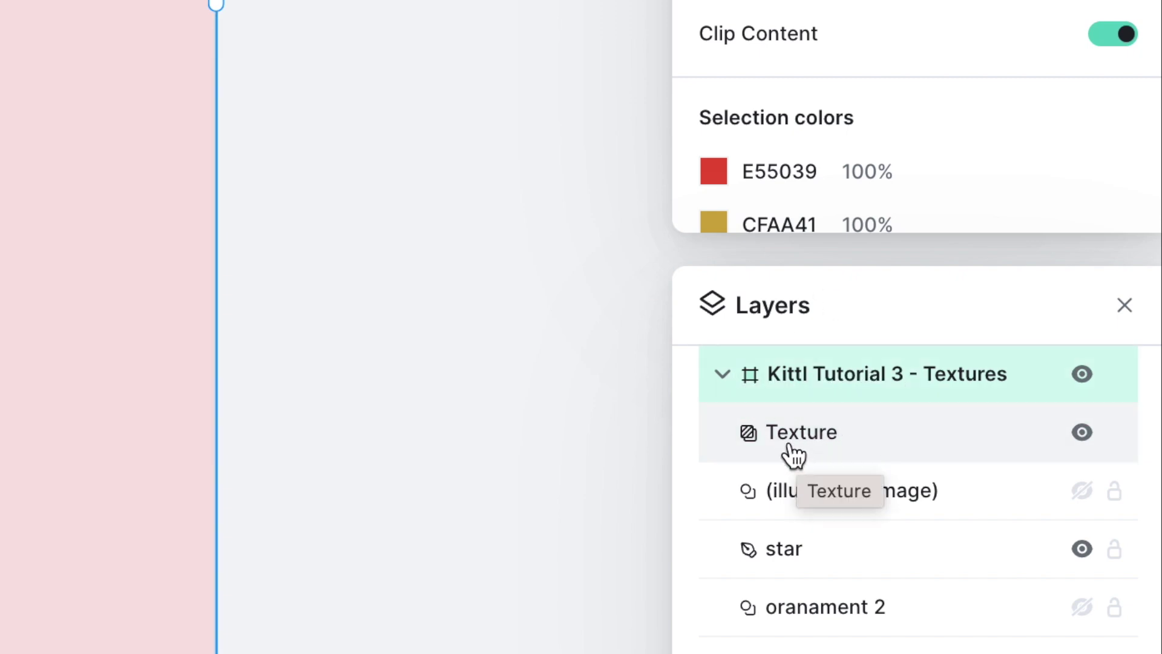
left_click(824, 410)
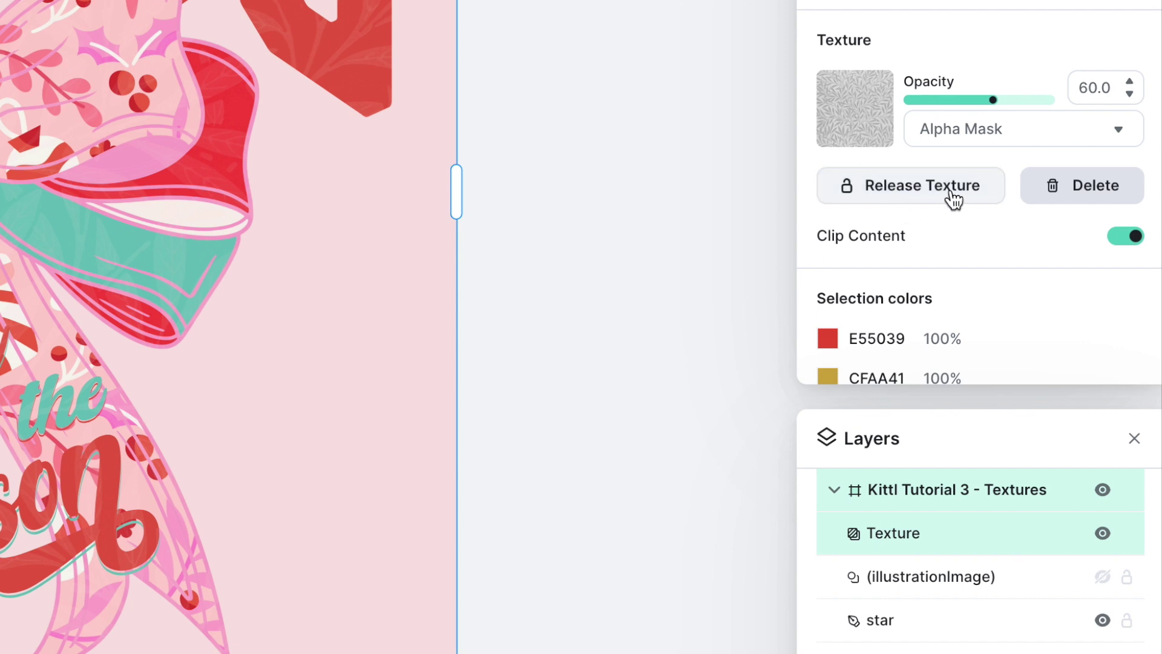
left_click(952, 189)
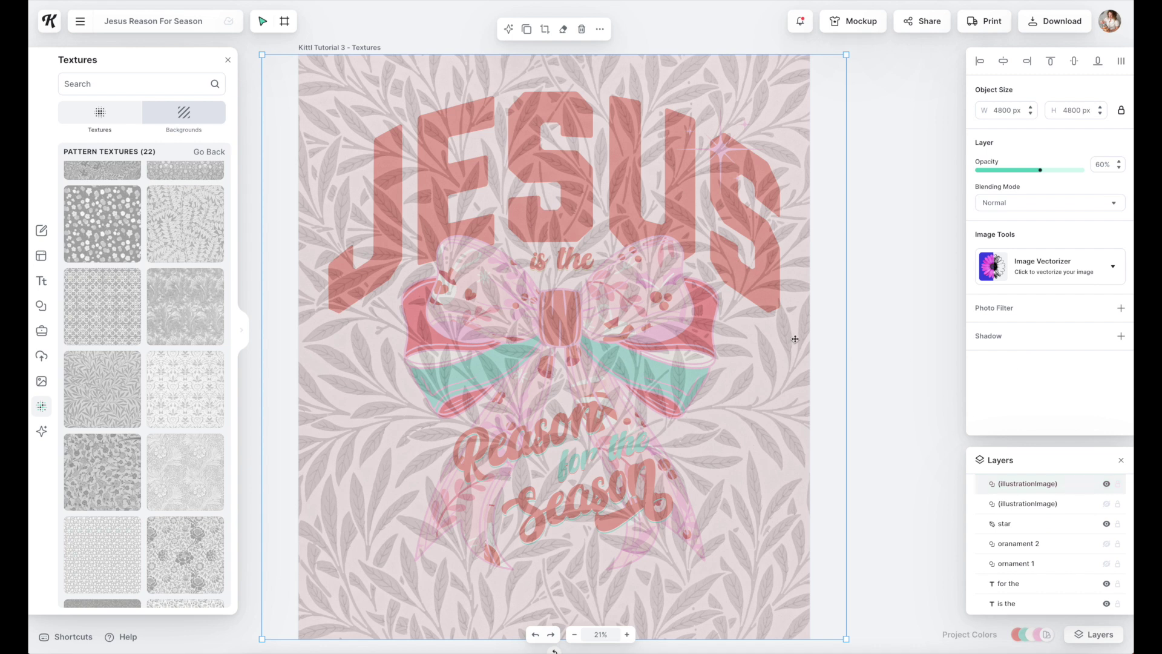
scroll(1032, 497, "up", 1)
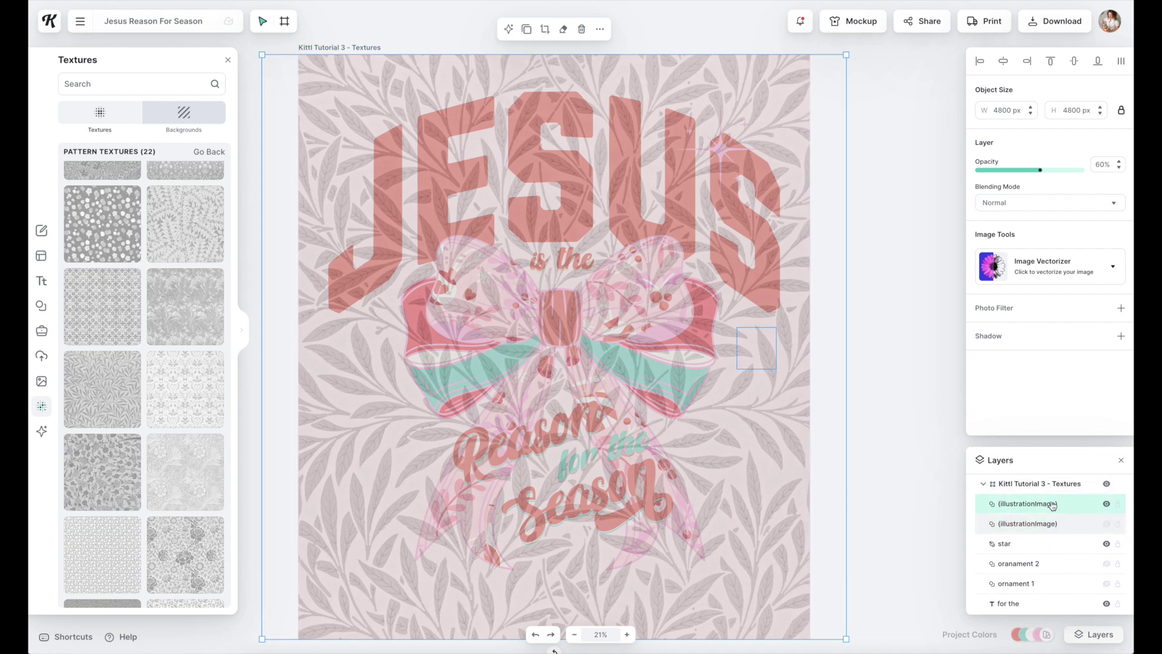
key("Delete")
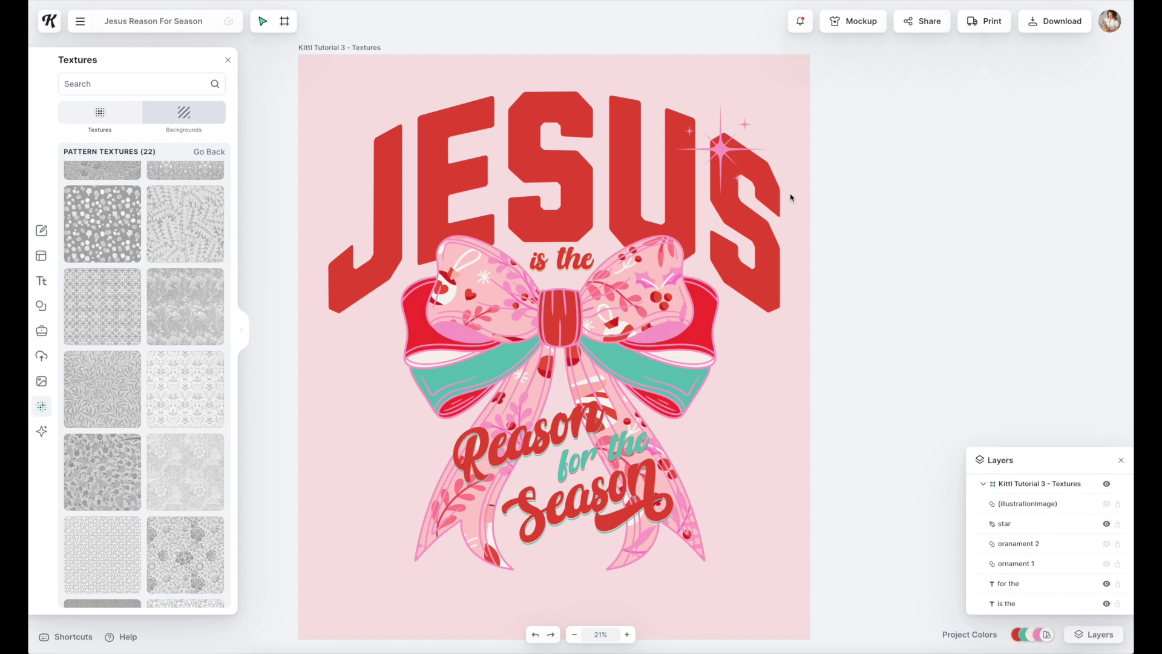
key("ctrl+minus")
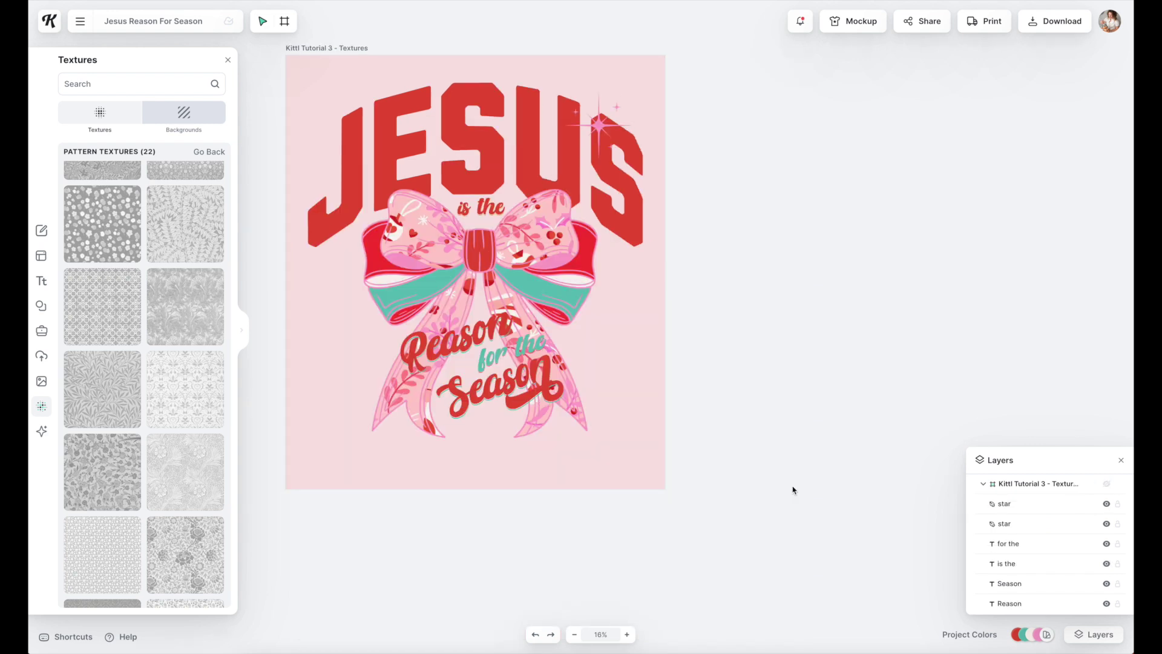